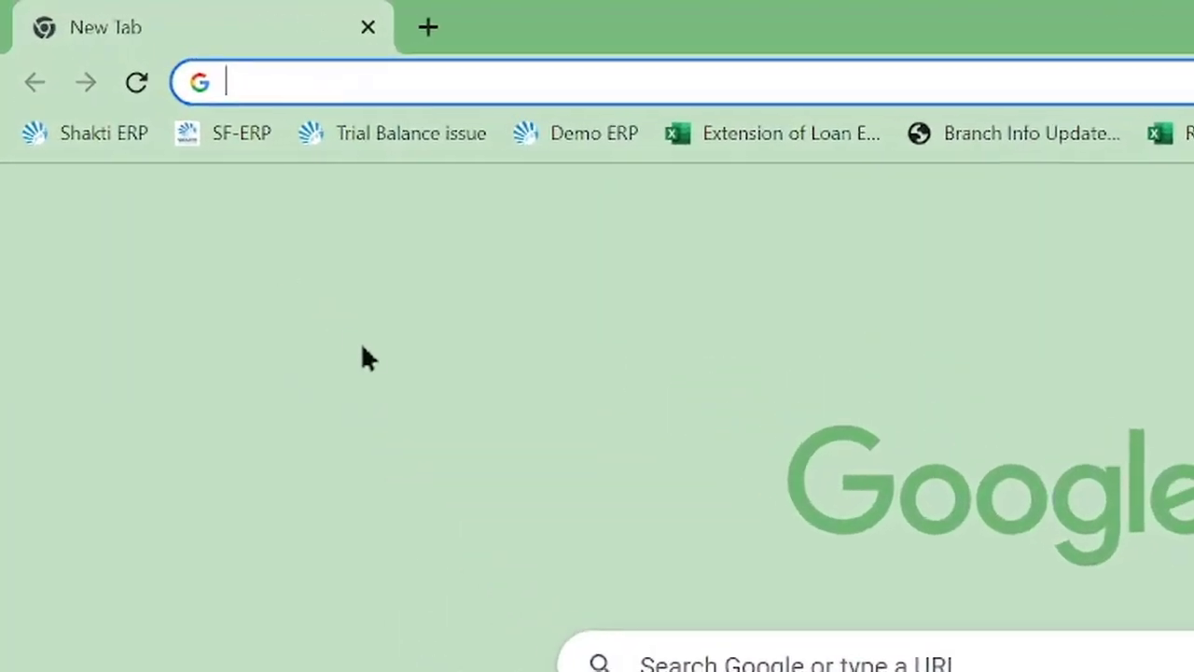
Step: Search Google for 'hp touchpad driver download' using the suggestion after typing 'hp'
left_click(322, 91)
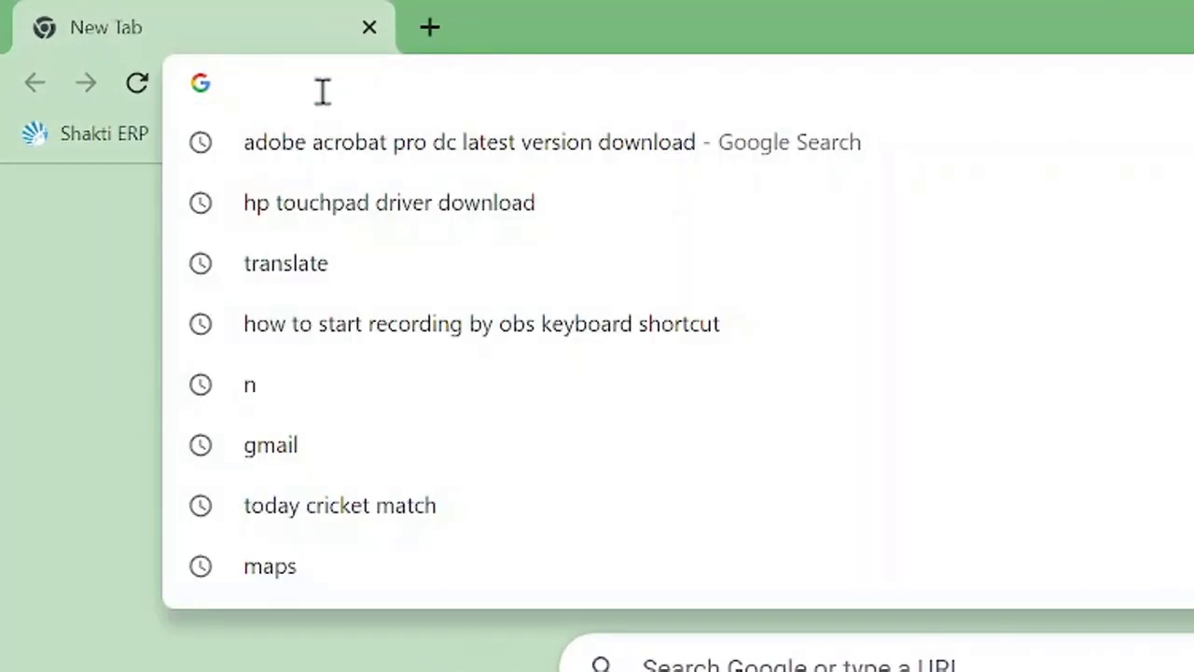
type("hp")
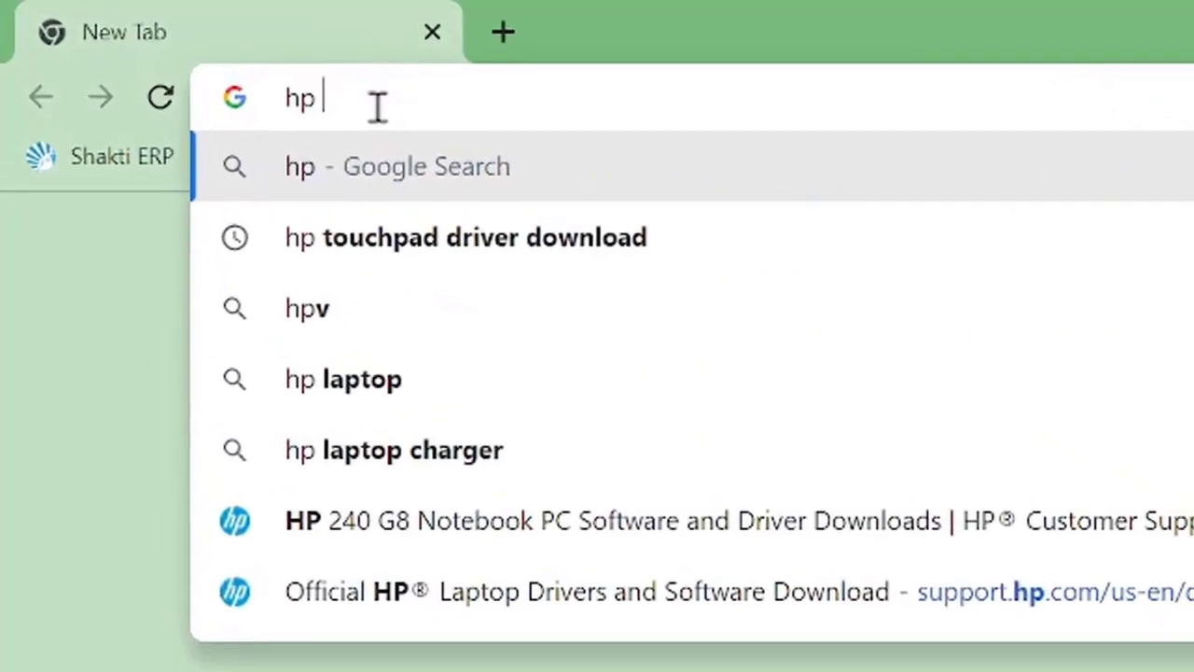
left_click(459, 240)
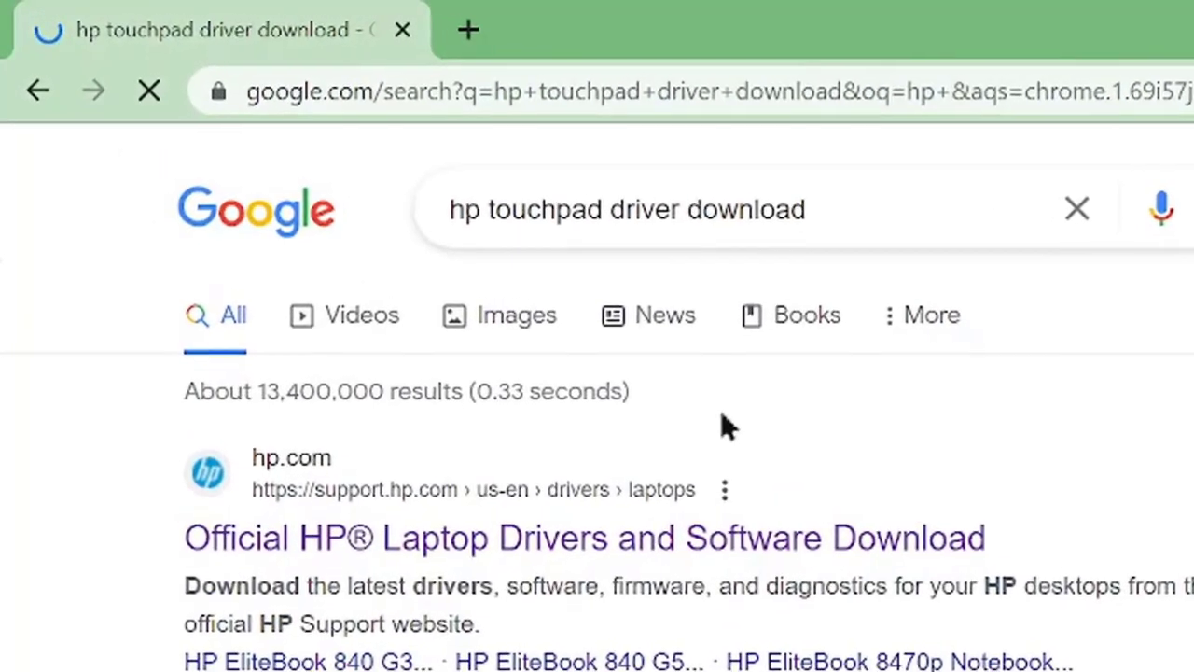
Step: Open HP's official laptop drivers result in a new tab and switch to it
right_click(504, 554)
left_click(594, 568)
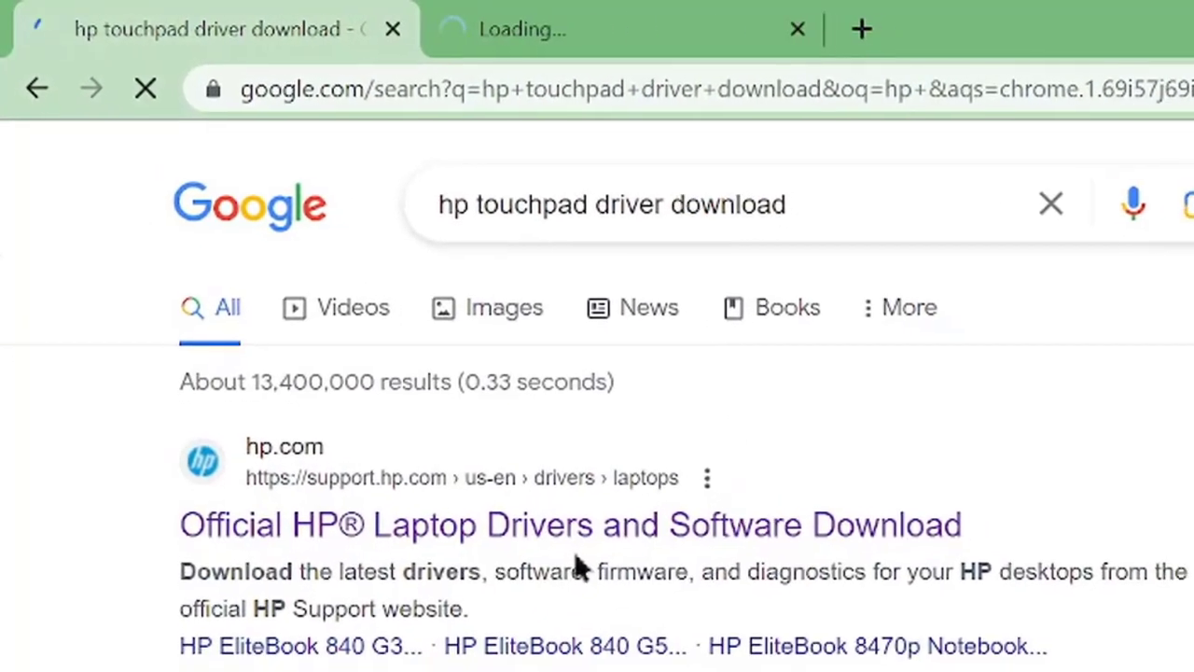
scroll(560, 280, "down", 2)
left_click(548, 42)
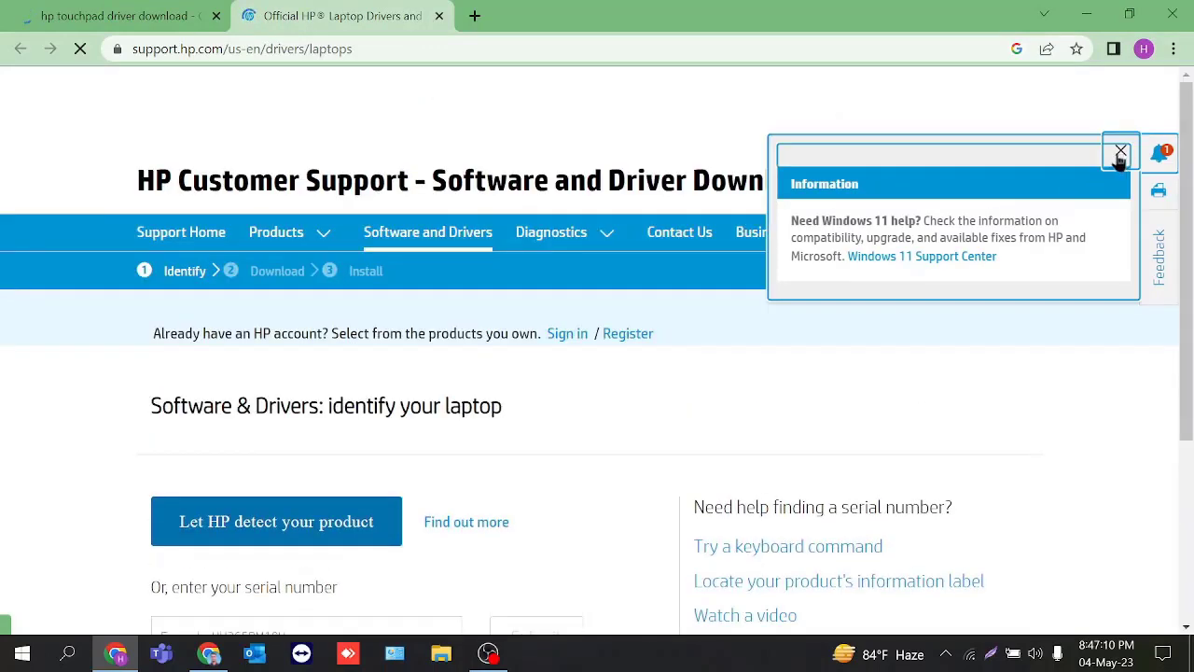
Step: Dismiss the Windows 11 popup and select HP 240 G8 Notebook PC as the product
left_click(1120, 151)
scroll(401, 247, "down", 1)
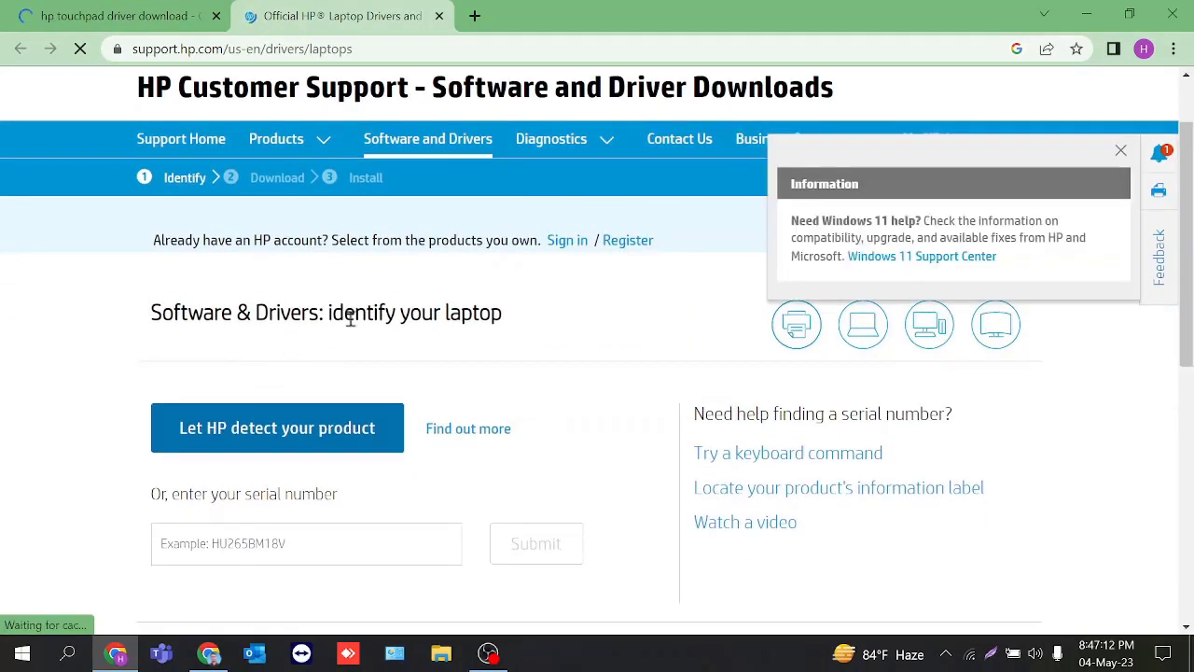
scroll(322, 308, "down", 1)
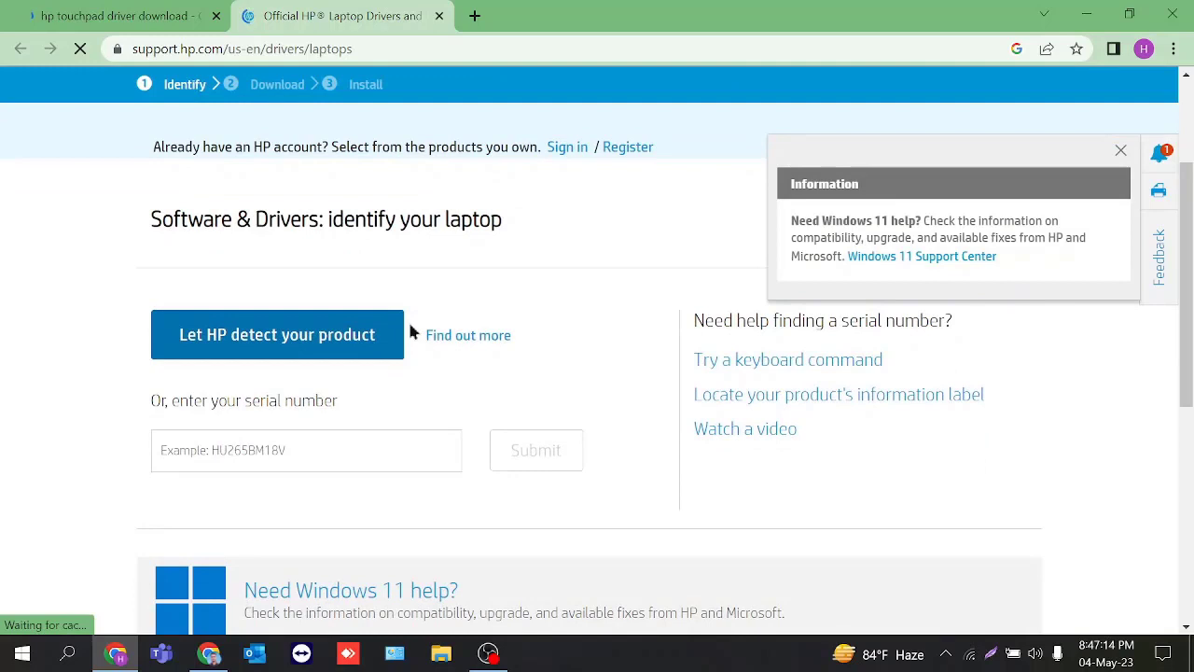
left_click(289, 457)
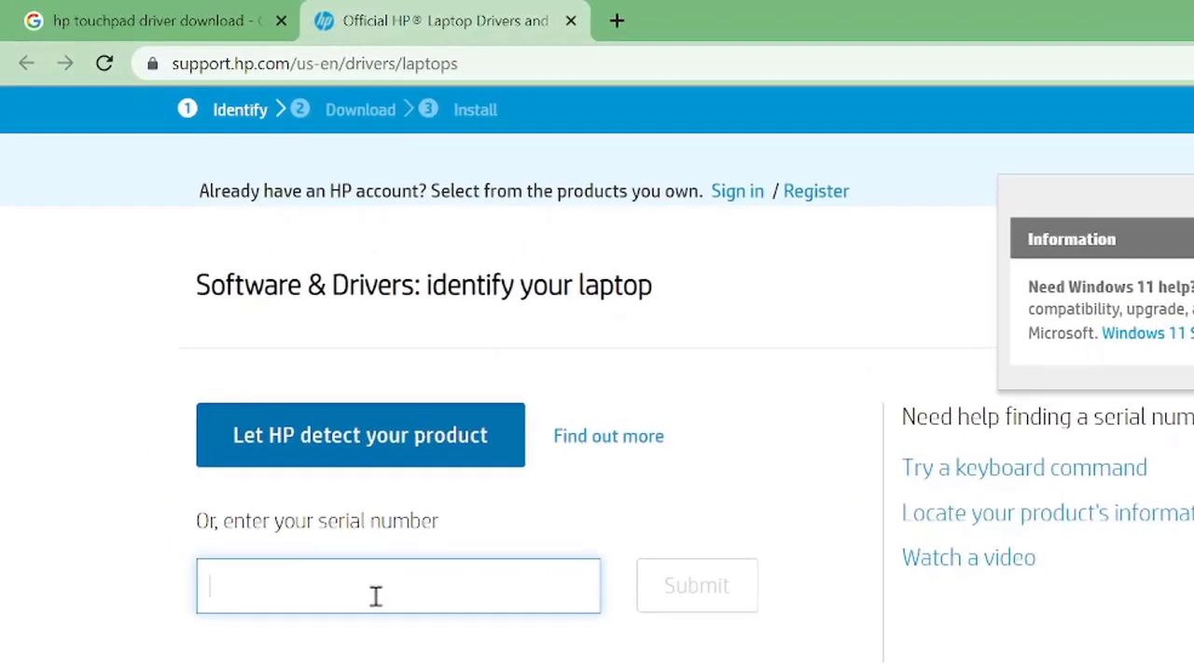
type("H")
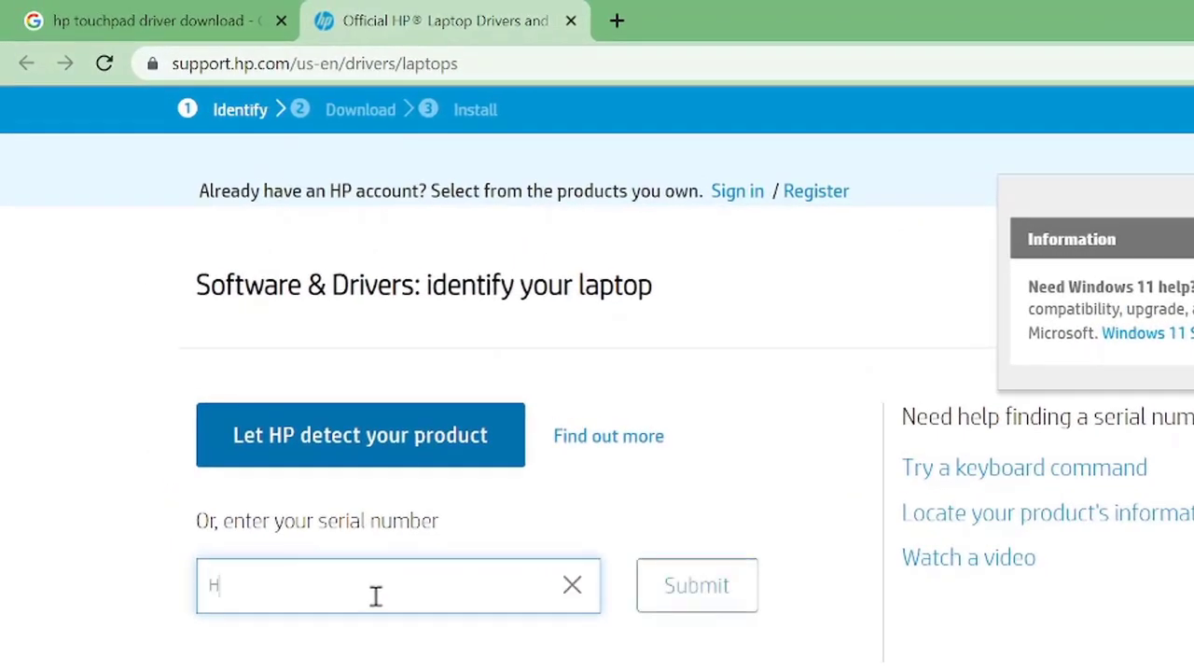
type("p l")
type("240G")
type("8")
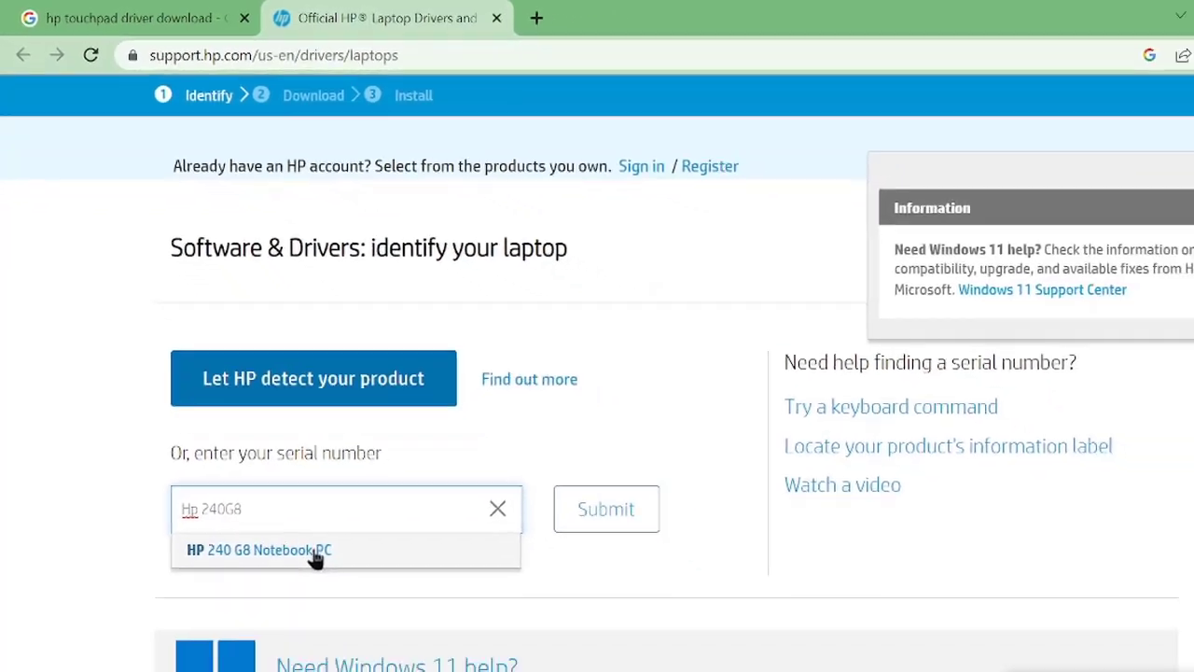
left_click(367, 631)
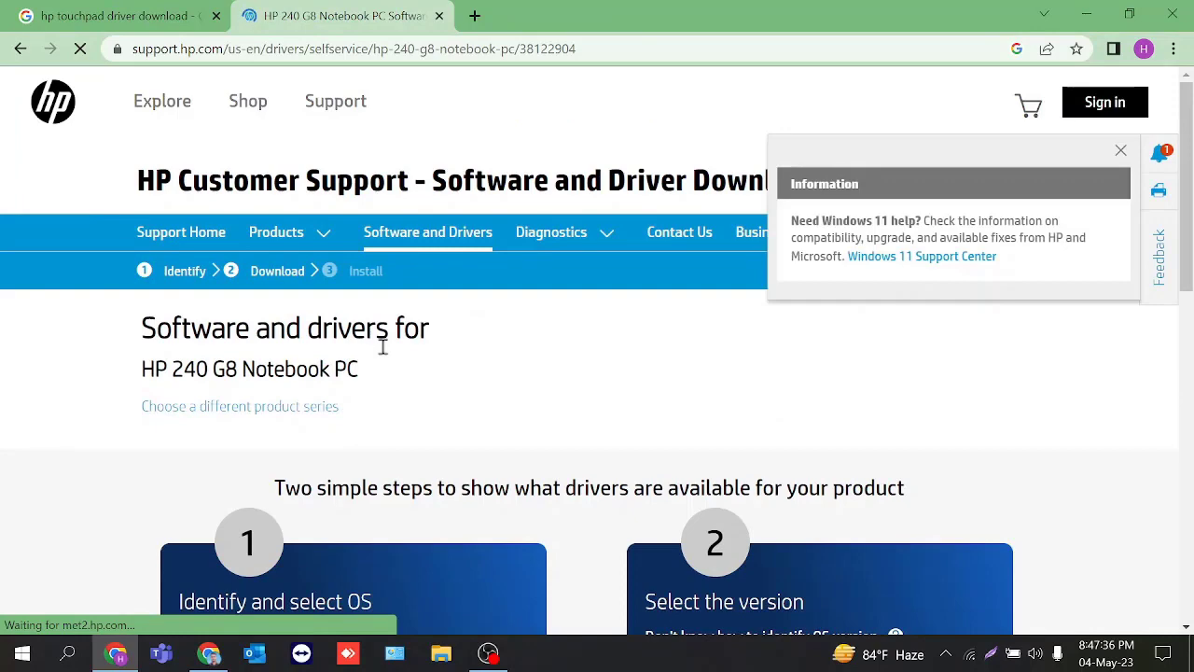
Step: Choose Windows 10, Version 20H2 (64-bit), and submit to load matching drivers
scroll(381, 345, "down", 3)
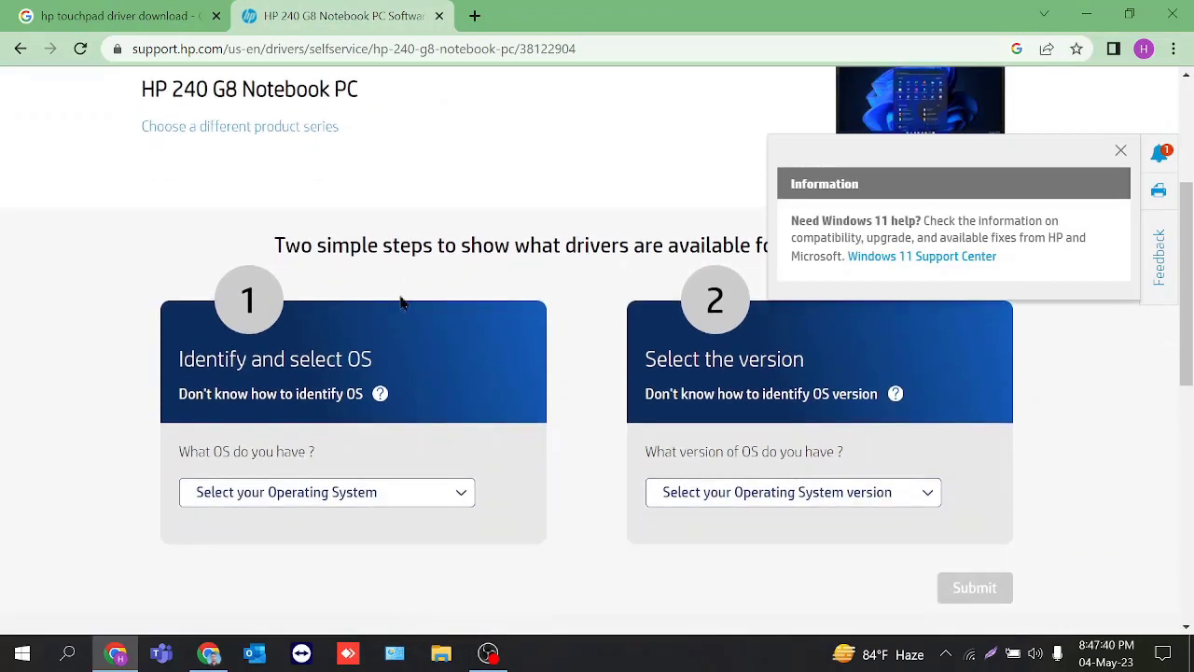
scroll(406, 305, "down", 1)
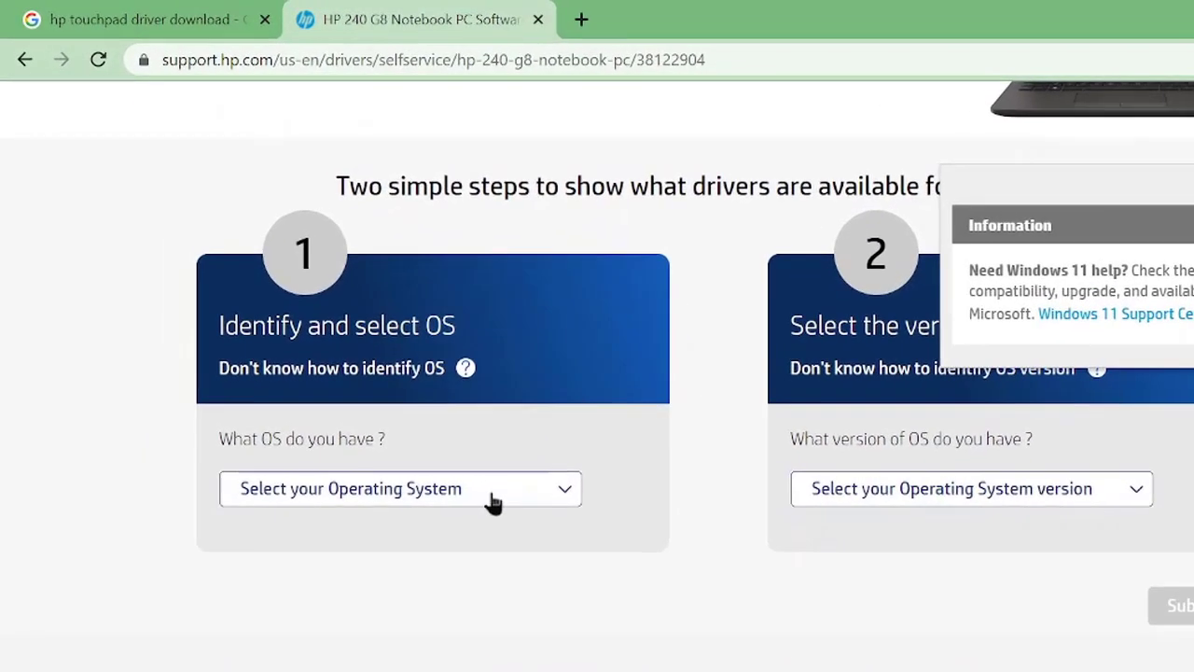
left_click(493, 502)
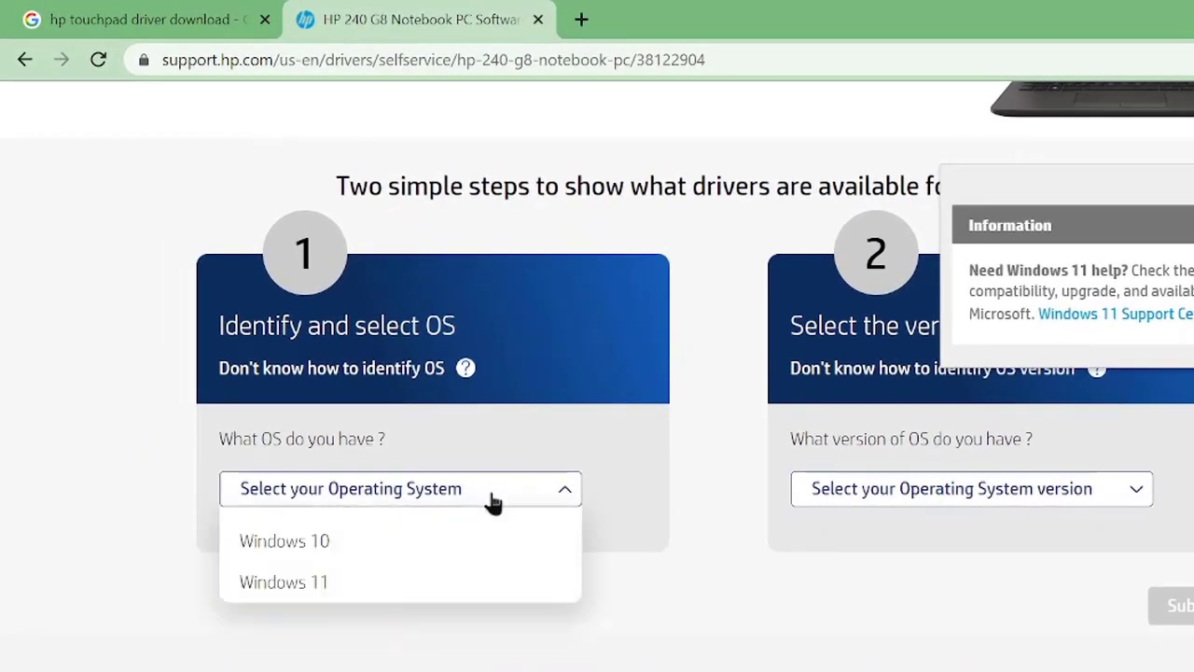
left_click(355, 550)
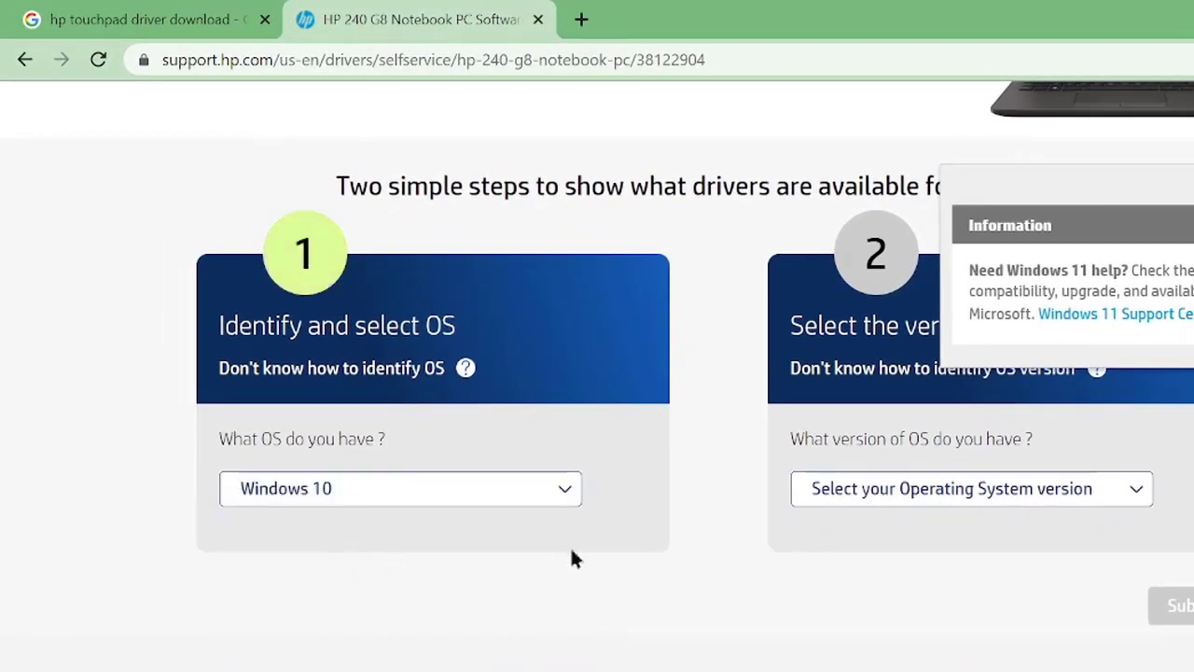
left_click(846, 501)
left_click(877, 543)
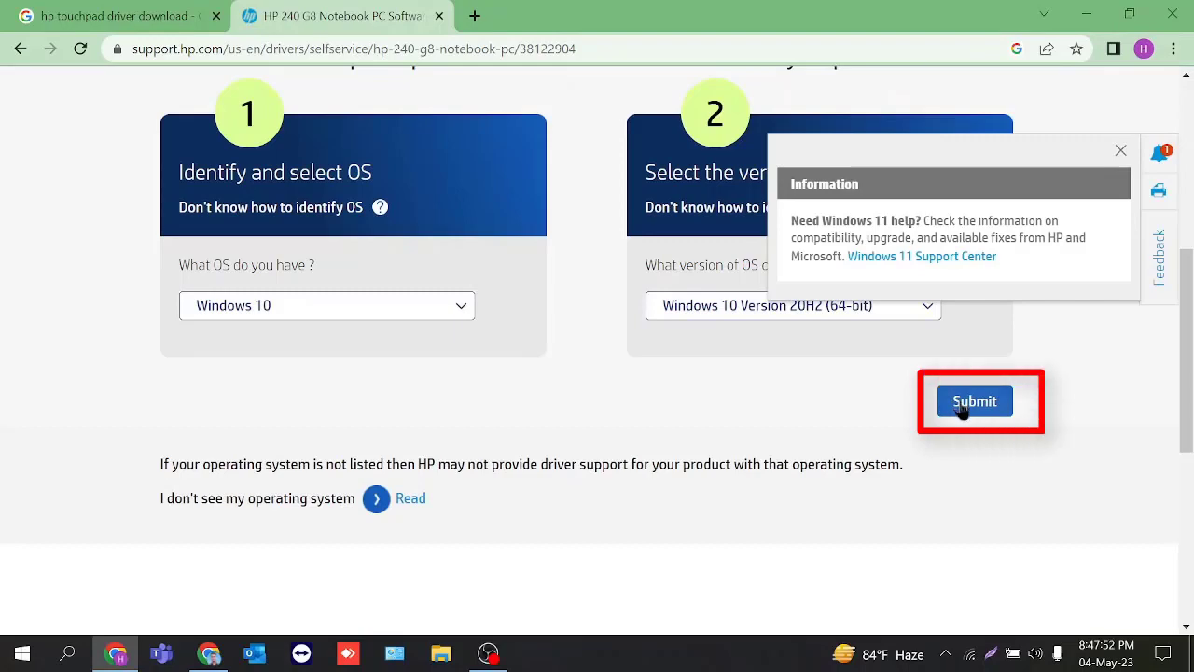
left_click(956, 402)
scroll(536, 336, "down", 2)
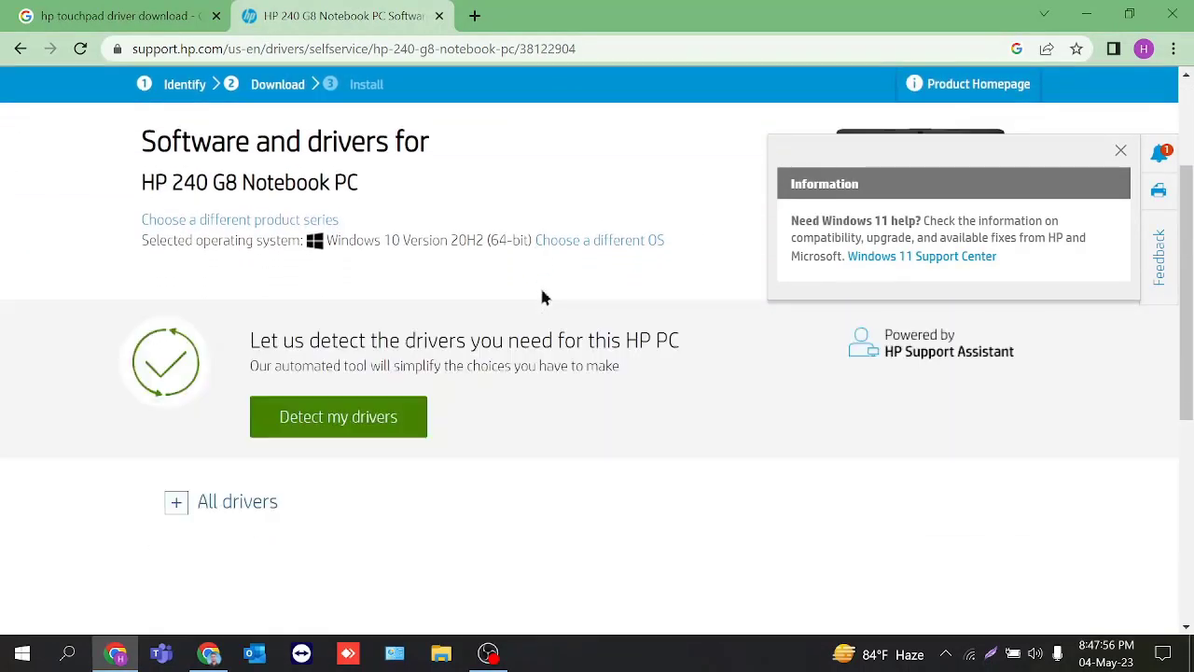
scroll(545, 296, "down", 1)
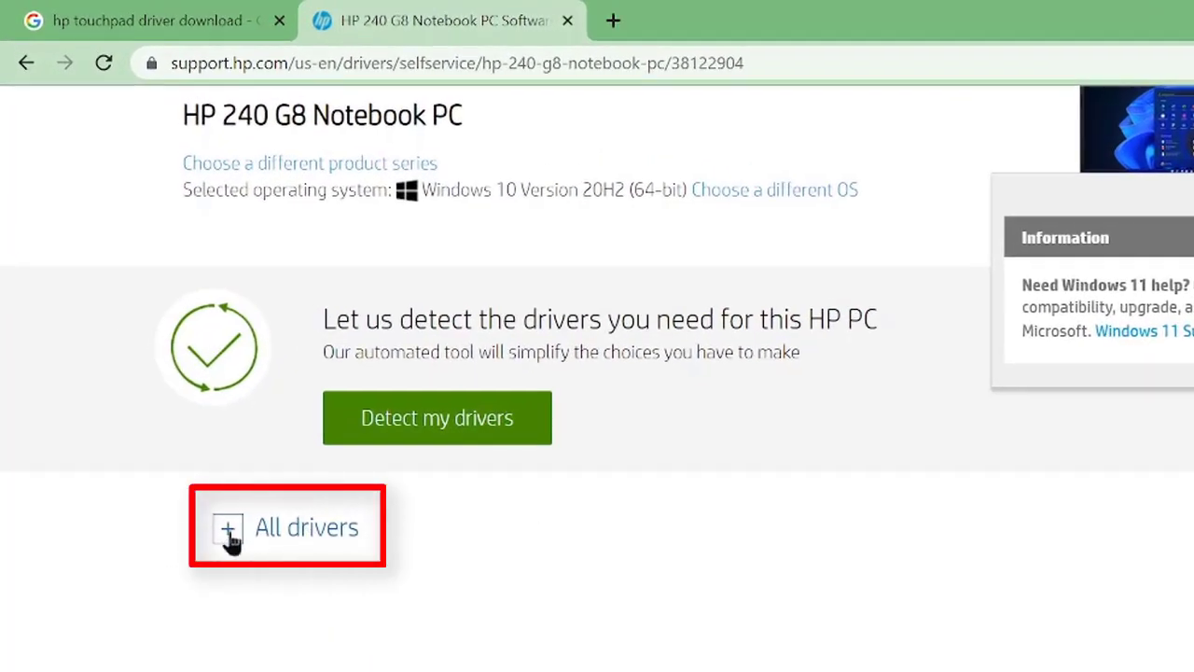
Step: Expand All drivers and Driver-Chipset (10) to reveal Intel Serial IO Driver - Tiger Lake
left_click(230, 534)
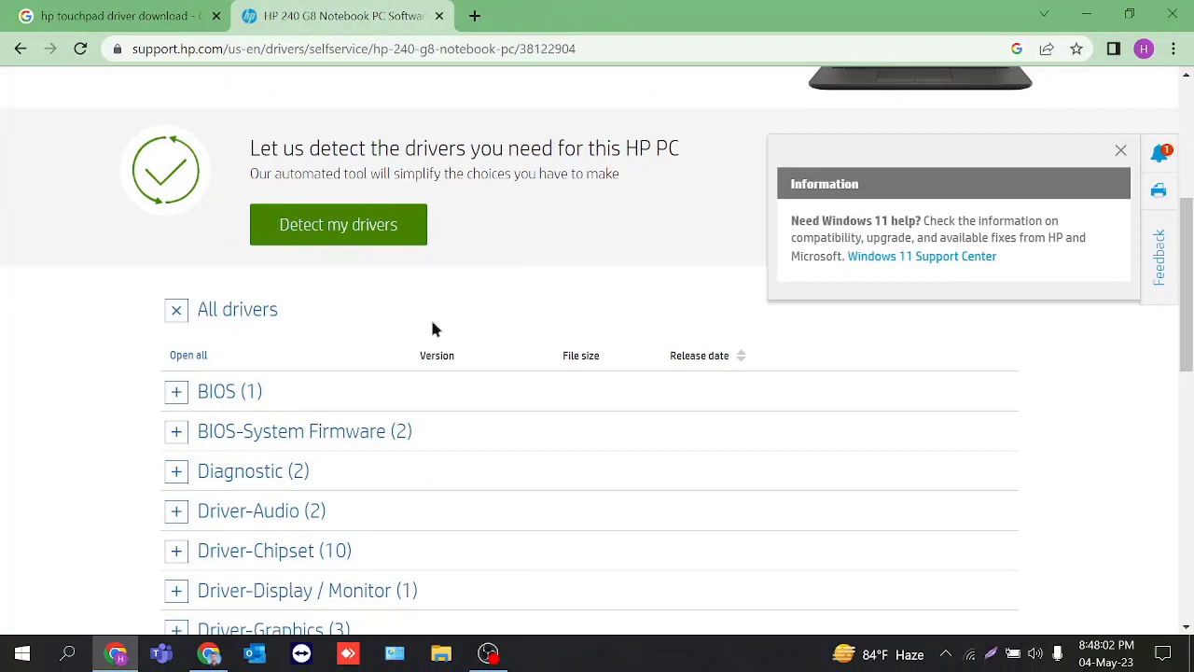
scroll(432, 328, "down", 1)
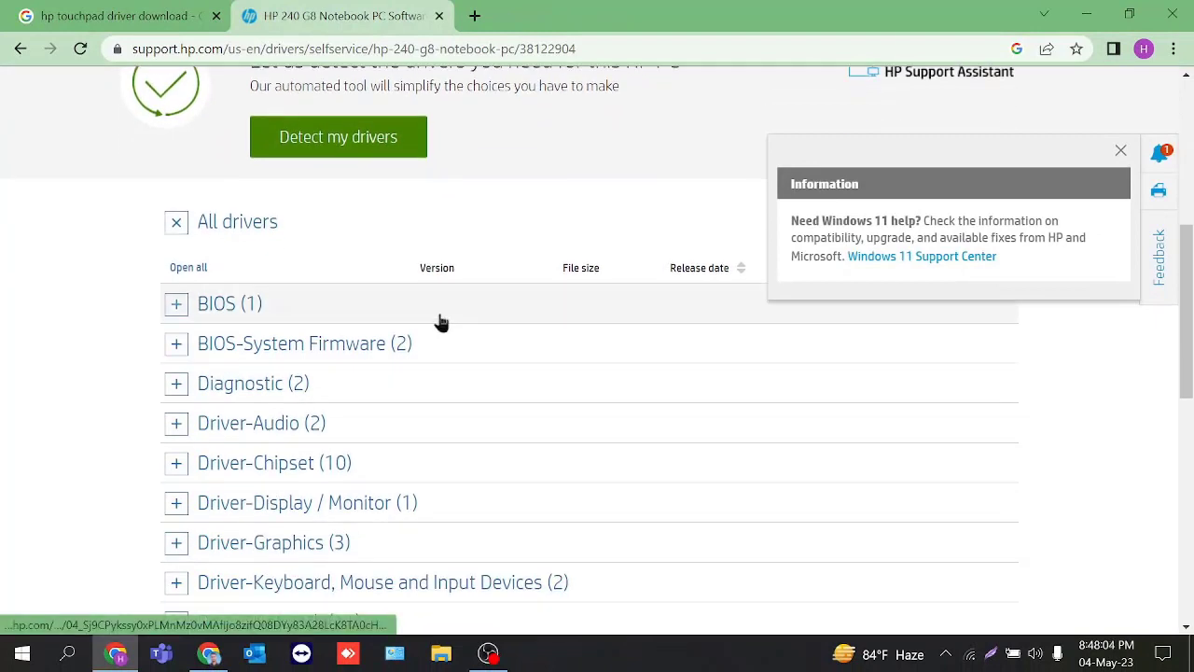
scroll(438, 322, "down", 1)
scroll(457, 320, "down", 1)
scroll(460, 320, "down", 1)
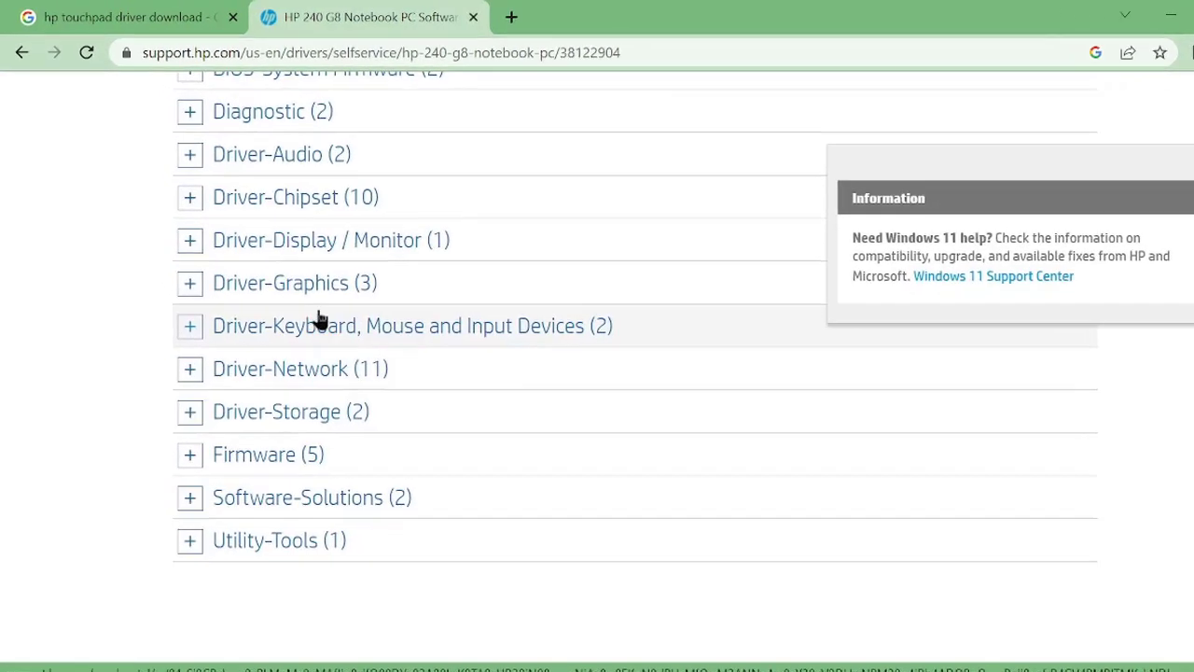
left_click(254, 263)
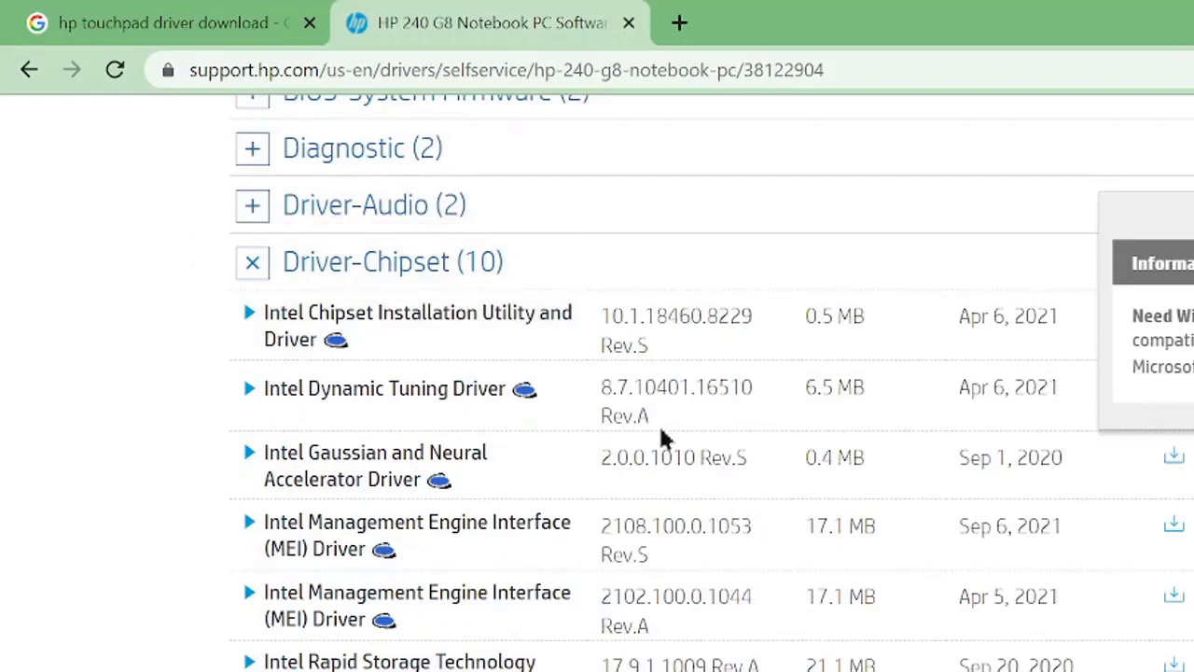
scroll(559, 418, "down", 1)
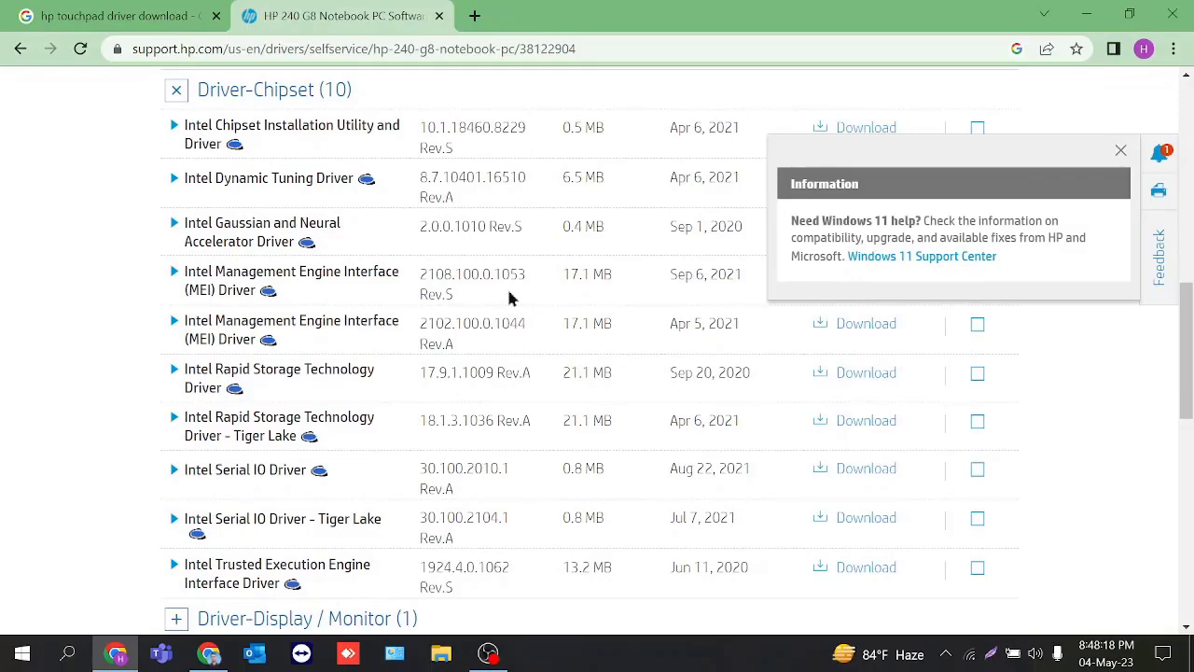
scroll(392, 439, "down", 1)
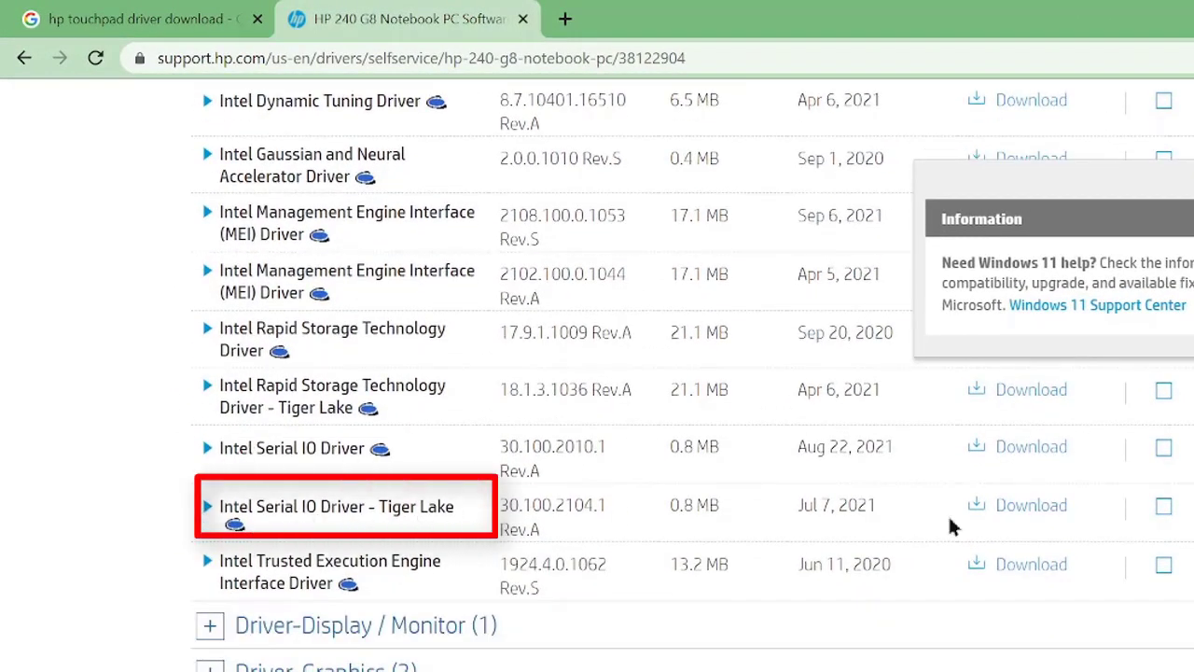
Step: Download Intel Serial IO Driver - Tiger Lake manually as sp118346.exe and launch it
left_click(1018, 507)
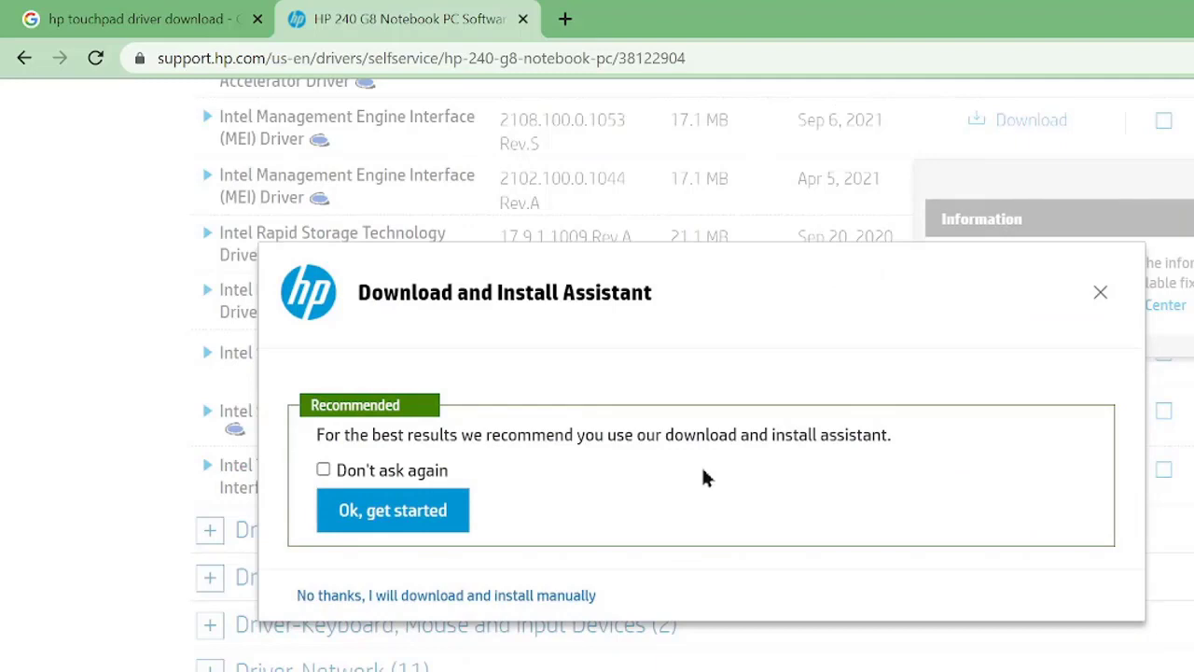
left_click(467, 605)
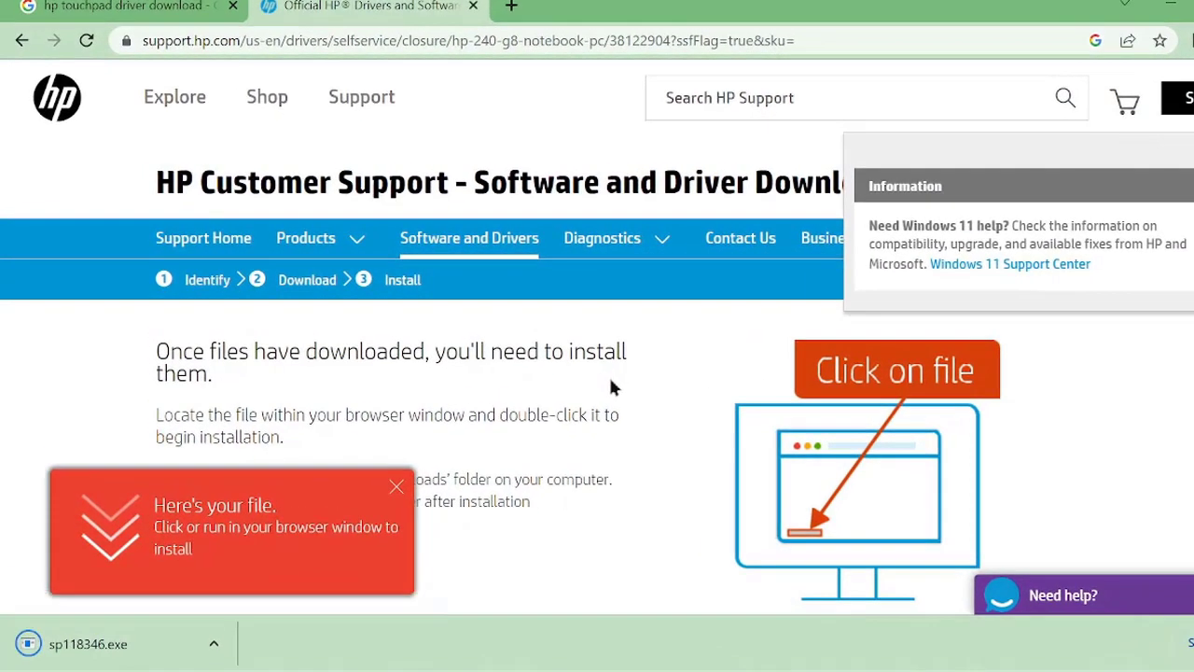
right_click(159, 644)
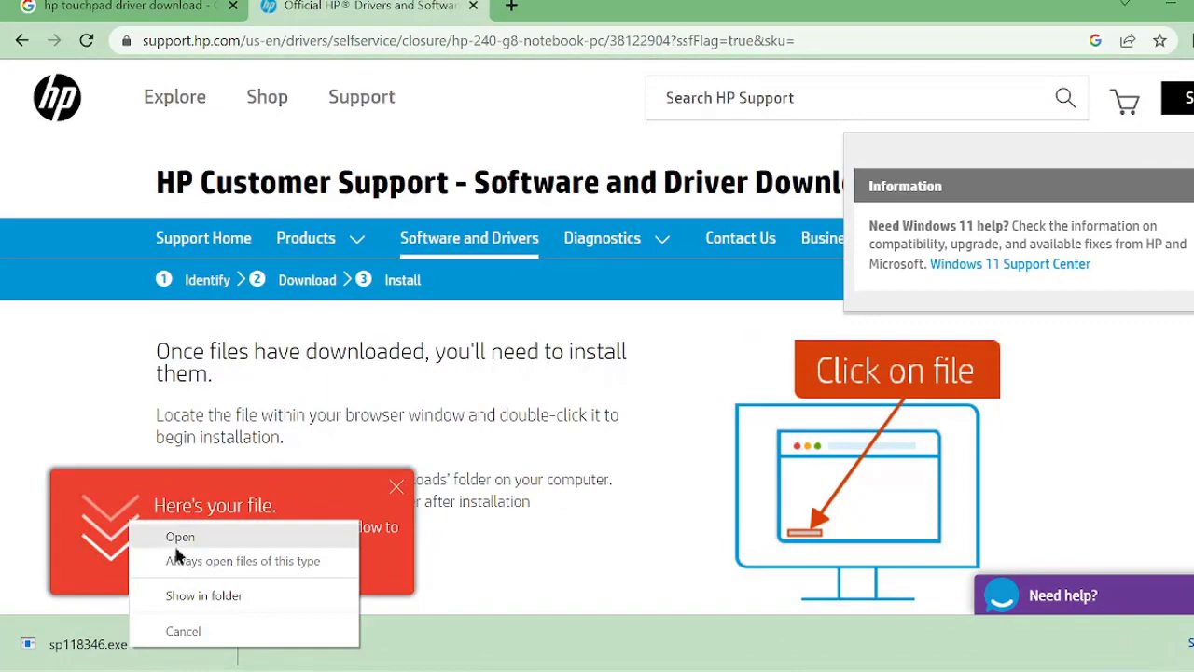
left_click(182, 461)
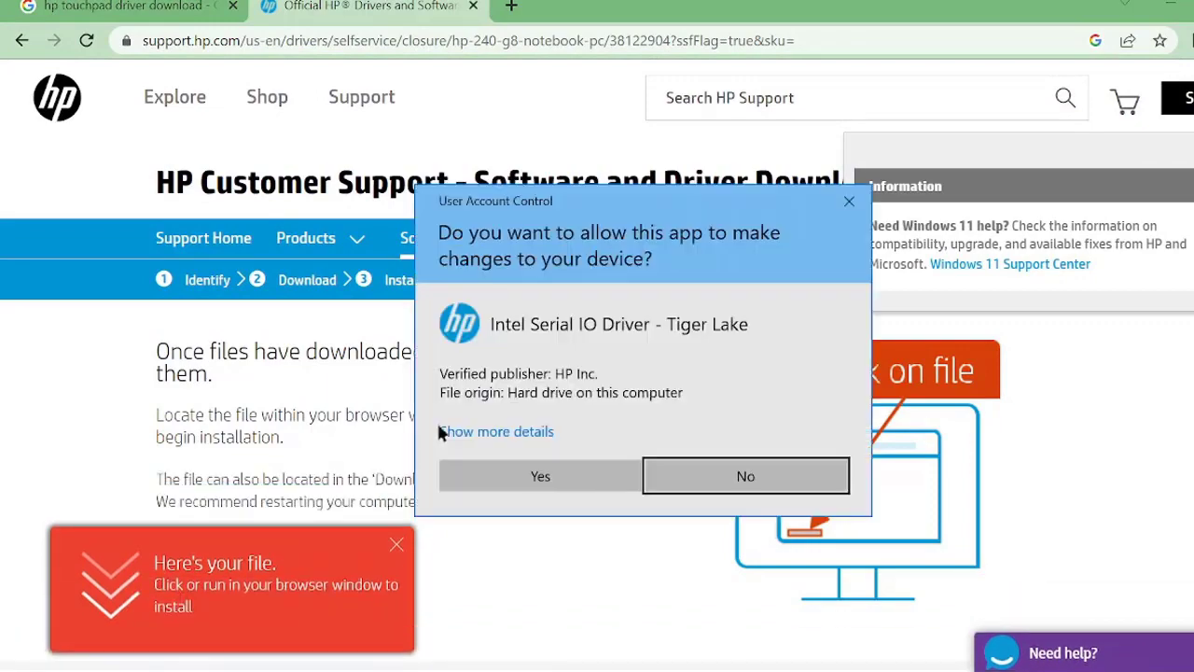
Step: Approve the UAC prompt, accept the license, and extract the Serial IO package to the default folder
left_click(522, 467)
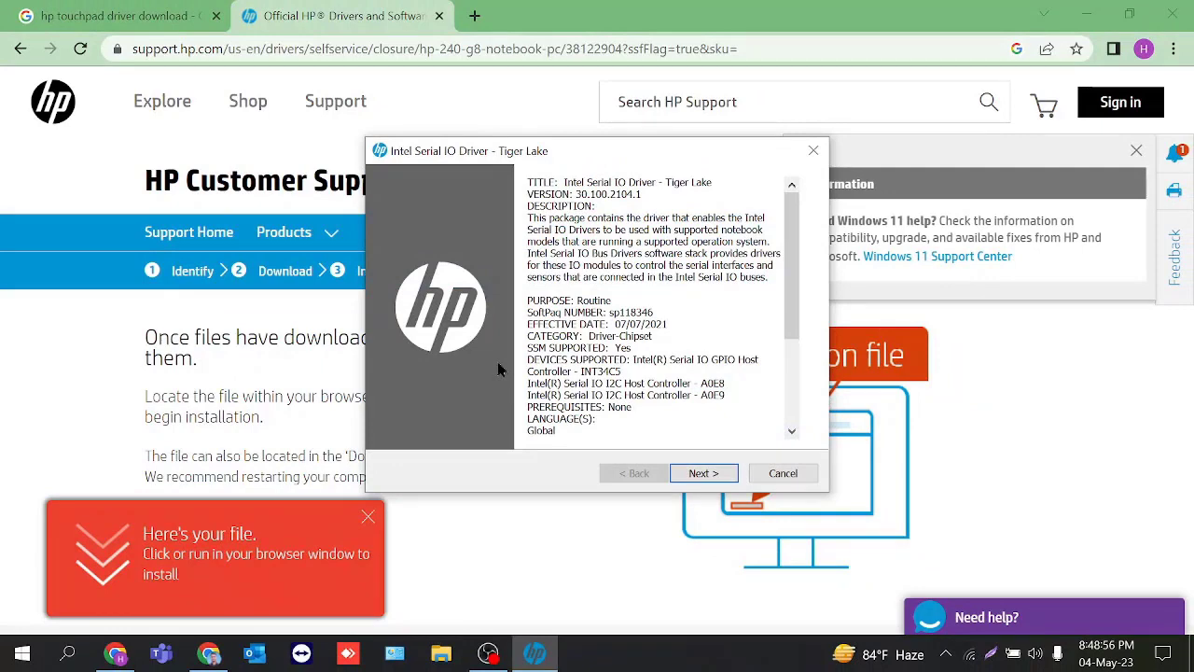
left_click(711, 475)
left_click(519, 413)
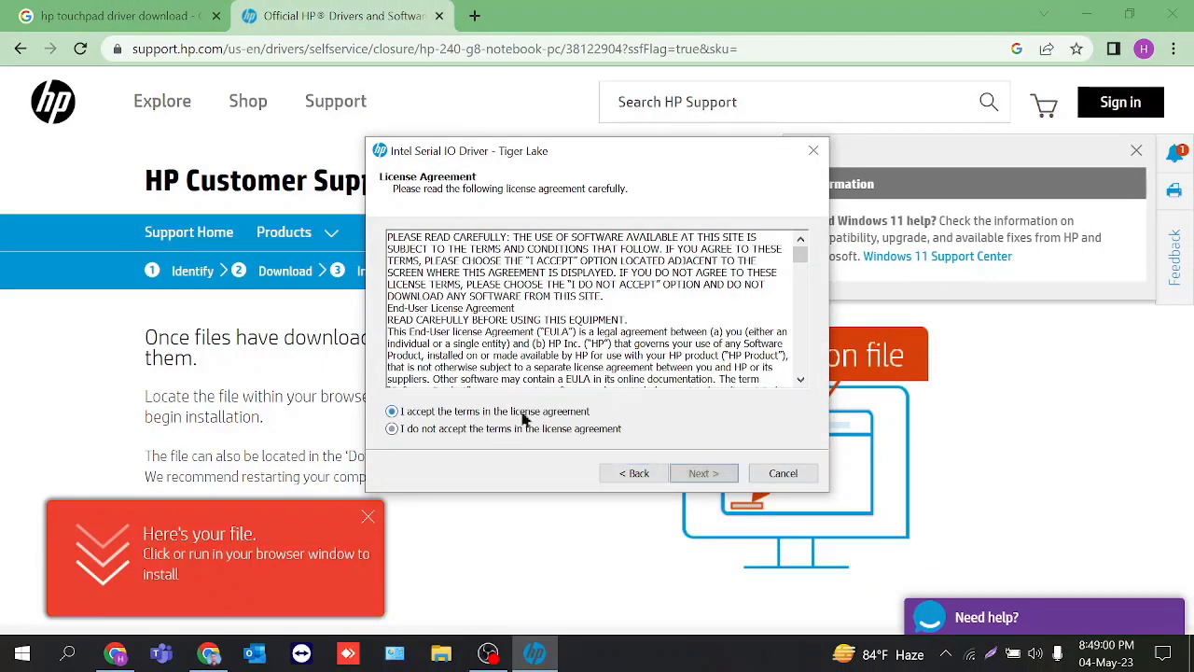
left_click(701, 474)
left_click(707, 474)
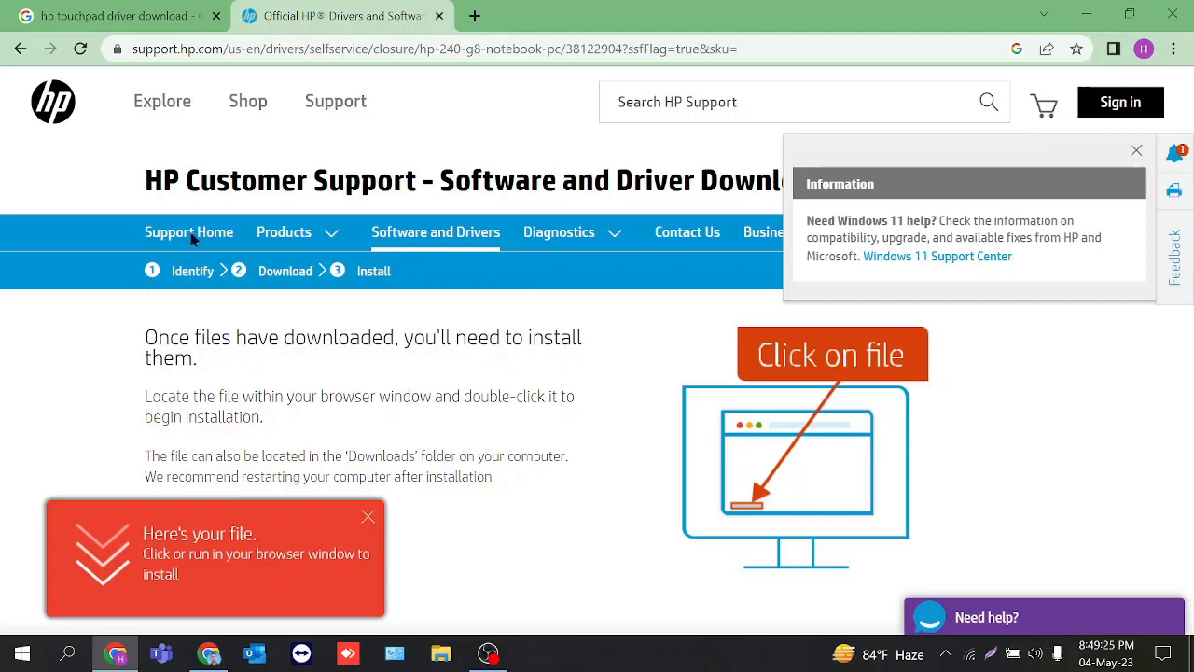
Step: Return to the search results and open the first HP drivers result in a new tab
left_click(127, 16)
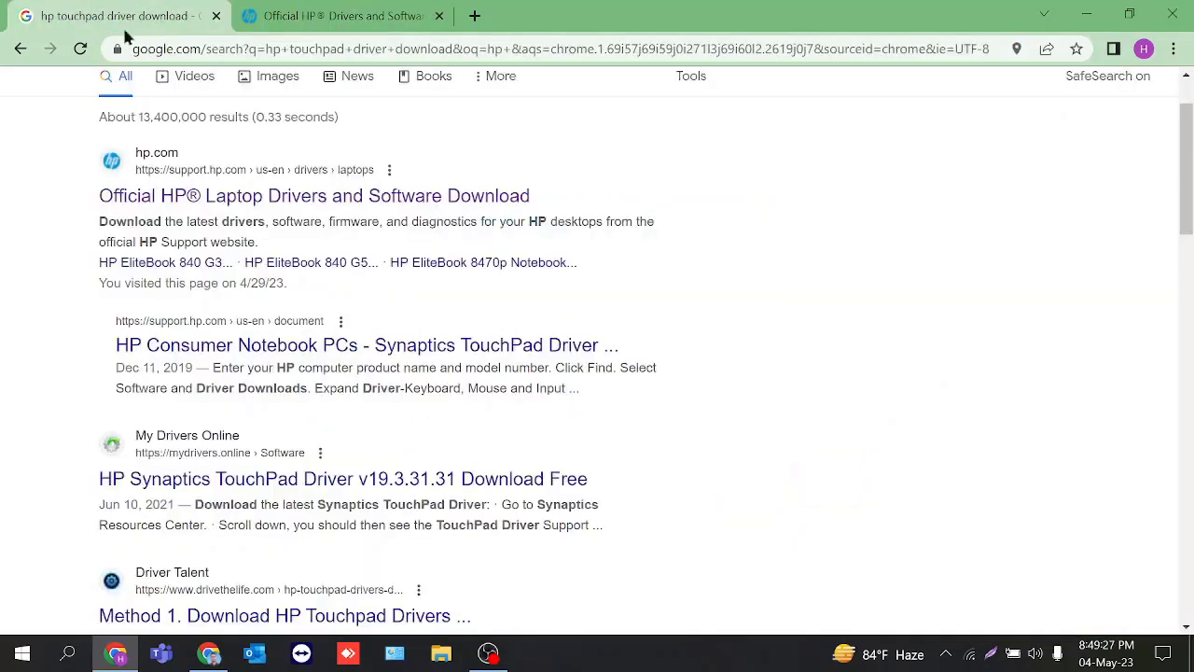
right_click(271, 200)
left_click(360, 216)
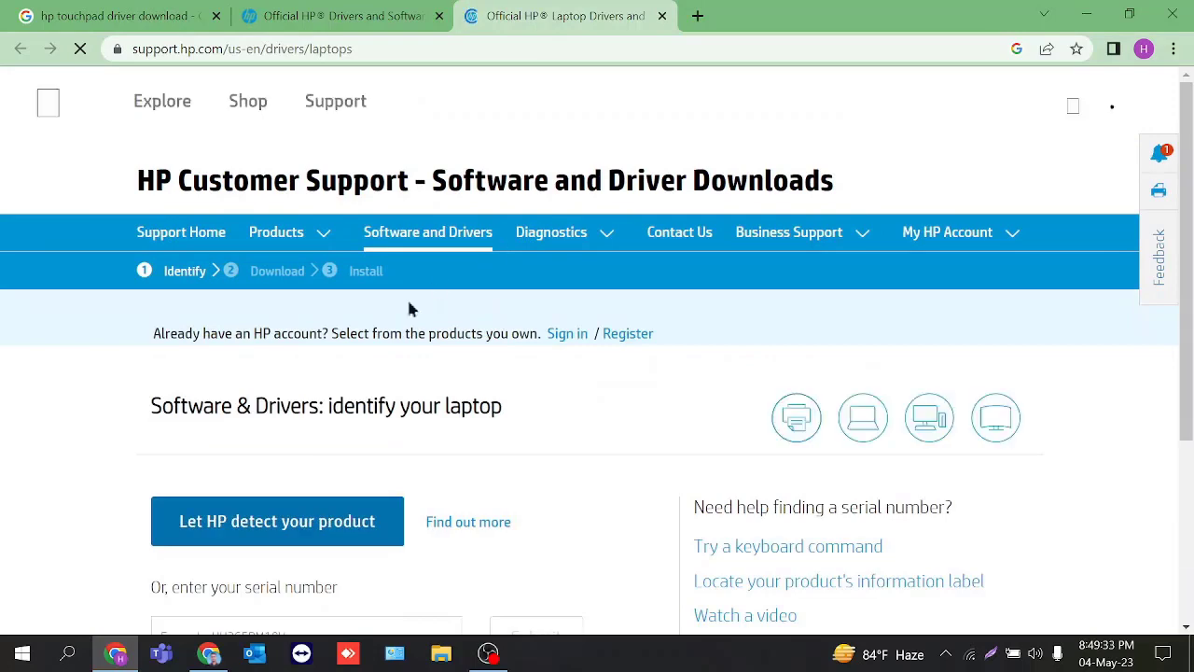
Step: Enter 'hp 240' and select HP 240 G8 Notebook PC as the product
scroll(498, 336, "down", 2)
scroll(307, 249, "down", 2)
left_click(307, 265)
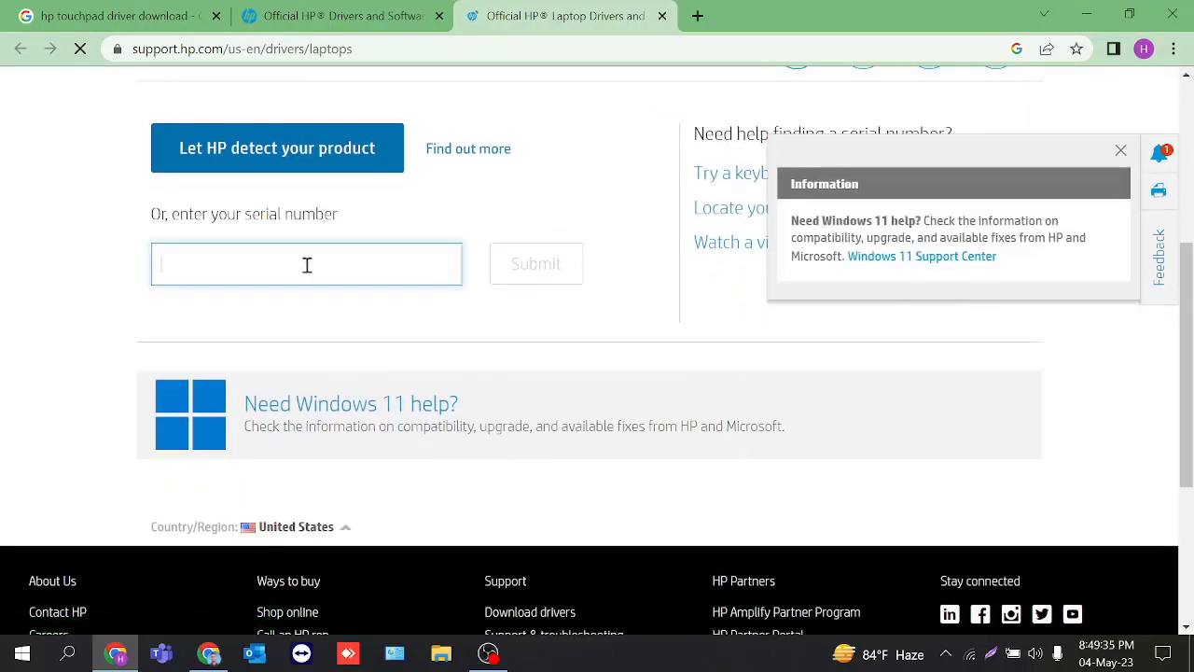
type("hp 24")
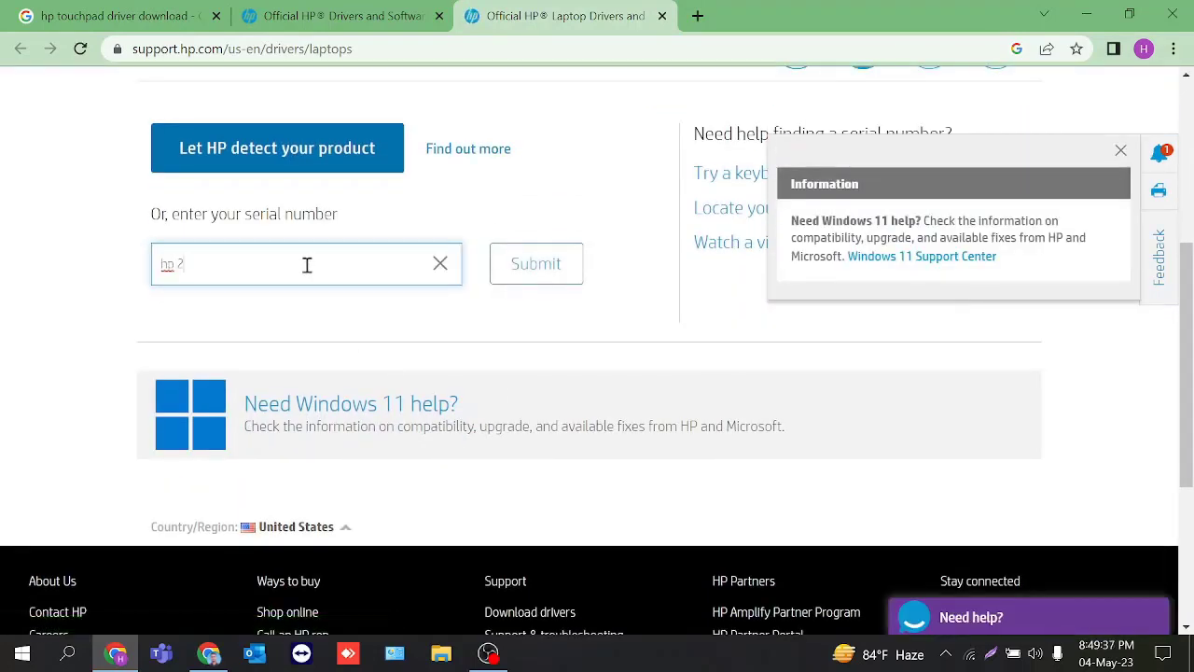
type("0 g8")
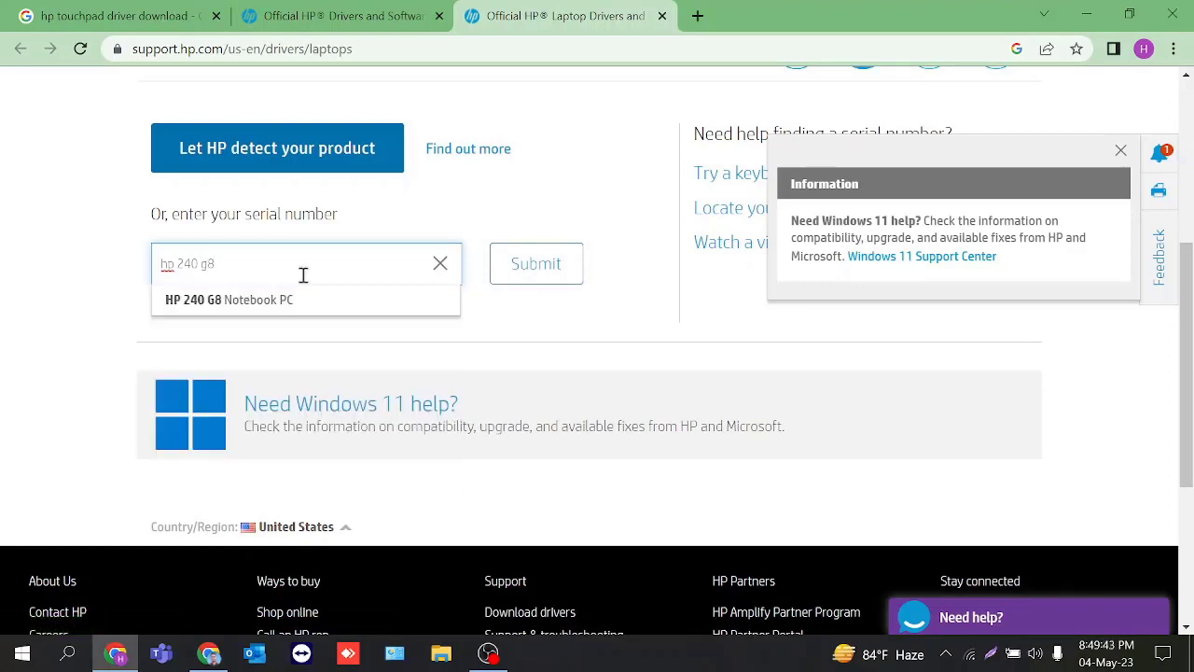
left_click(288, 307)
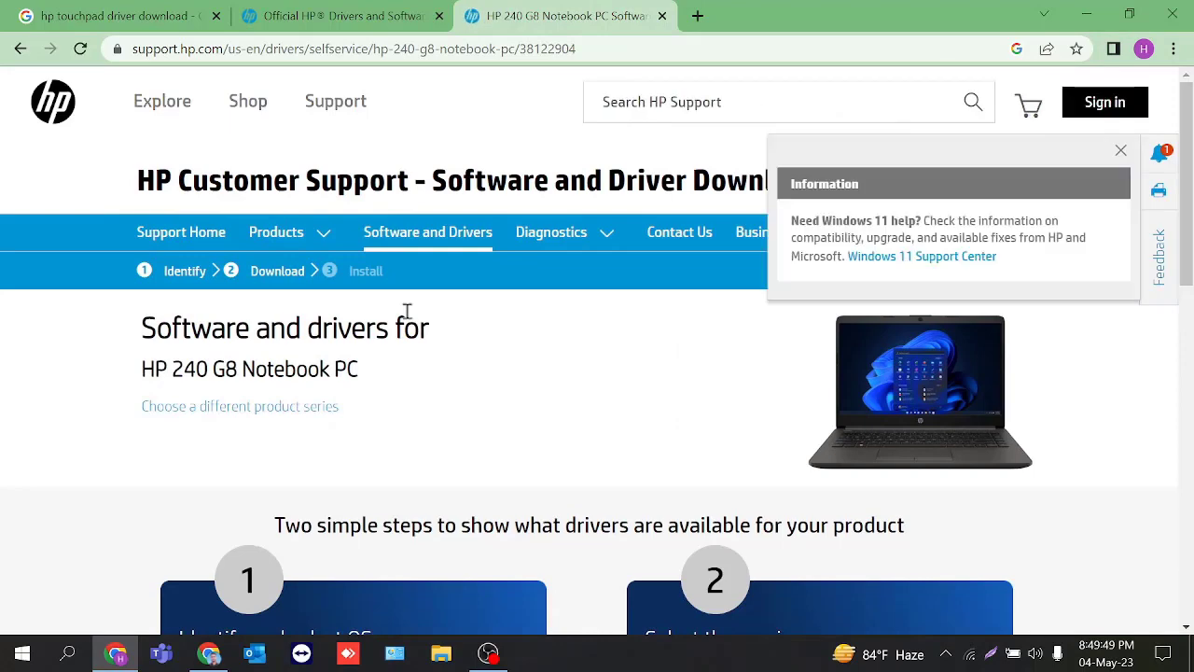
Step: Choose Windows 10 Version 20H2 (64-bit) as the operating system and submit
scroll(408, 327, "down", 1)
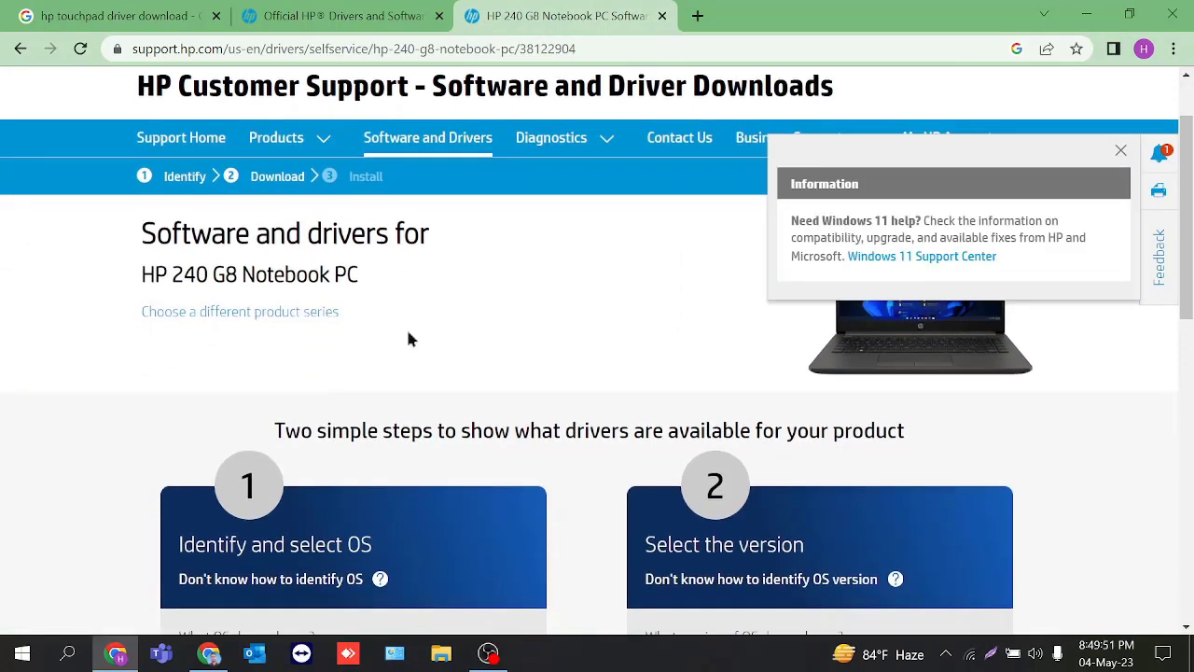
scroll(417, 336, "down", 3)
left_click(331, 400)
left_click(336, 444)
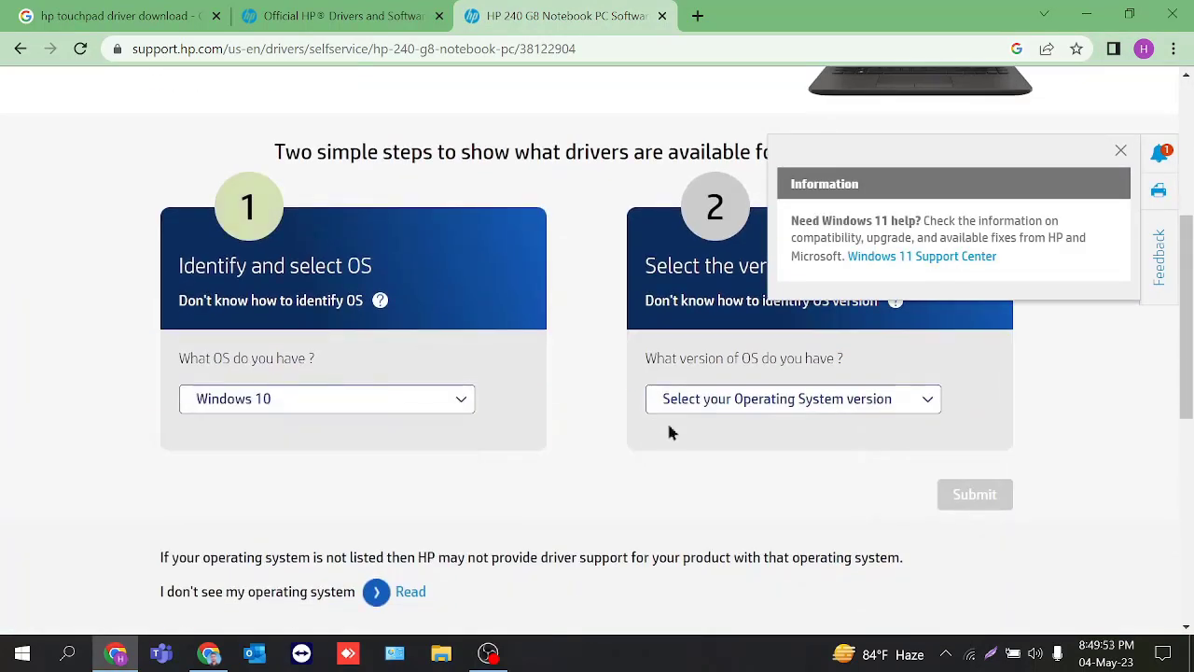
left_click(681, 399)
left_click(738, 444)
scroll(511, 403, "down", 4)
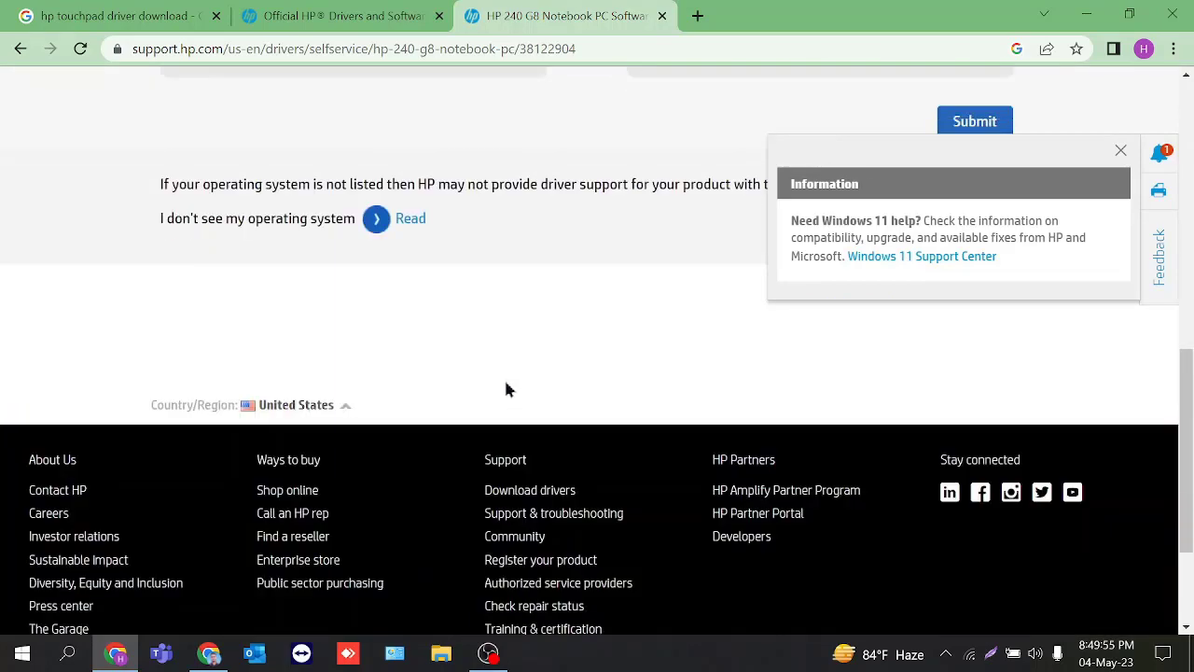
scroll(591, 368, "up", 3)
left_click(979, 399)
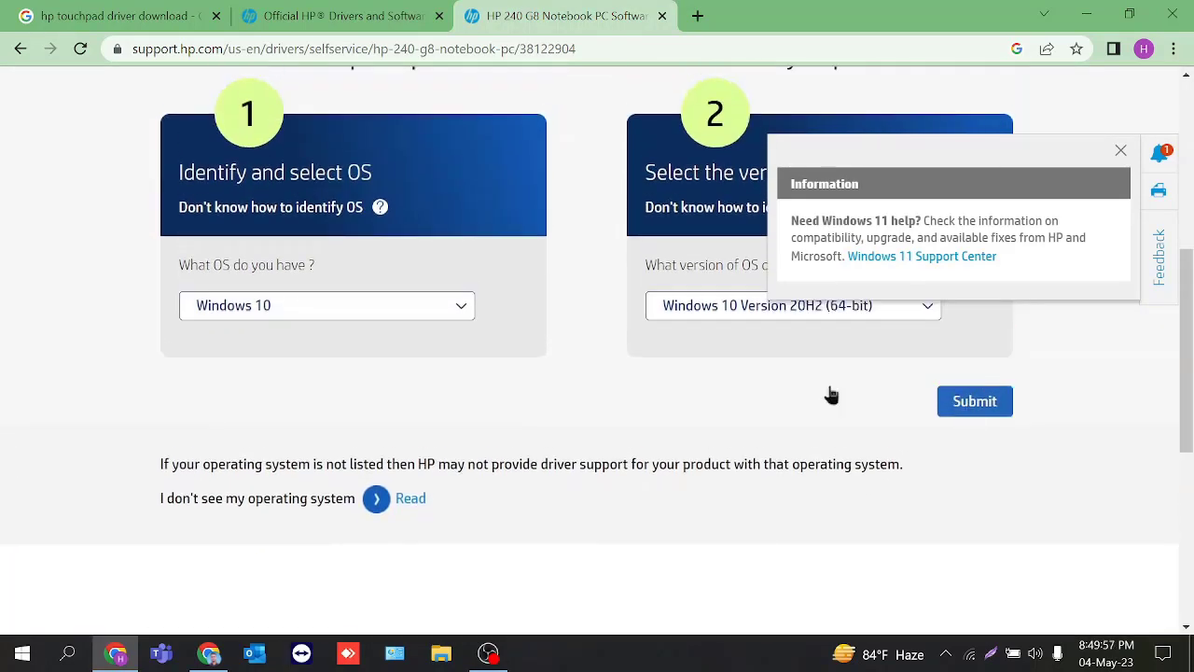
Step: Expand the All drivers list to show every driver category
scroll(373, 312, "down", 1)
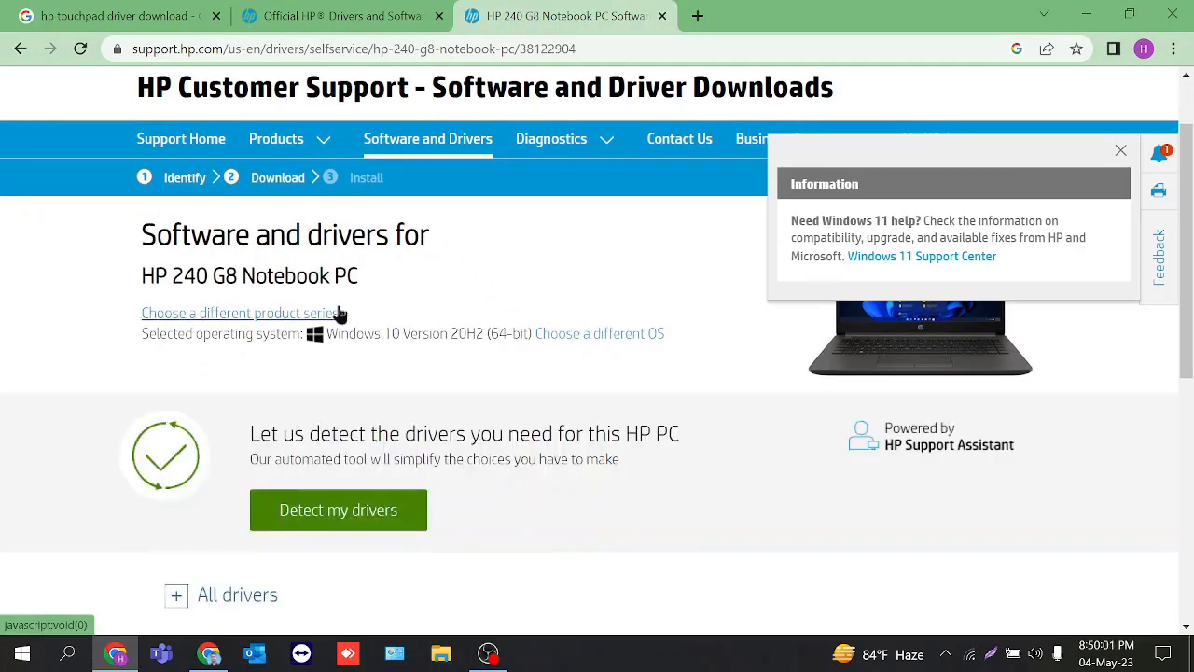
scroll(341, 315, "down", 1)
scroll(350, 319, "down", 1)
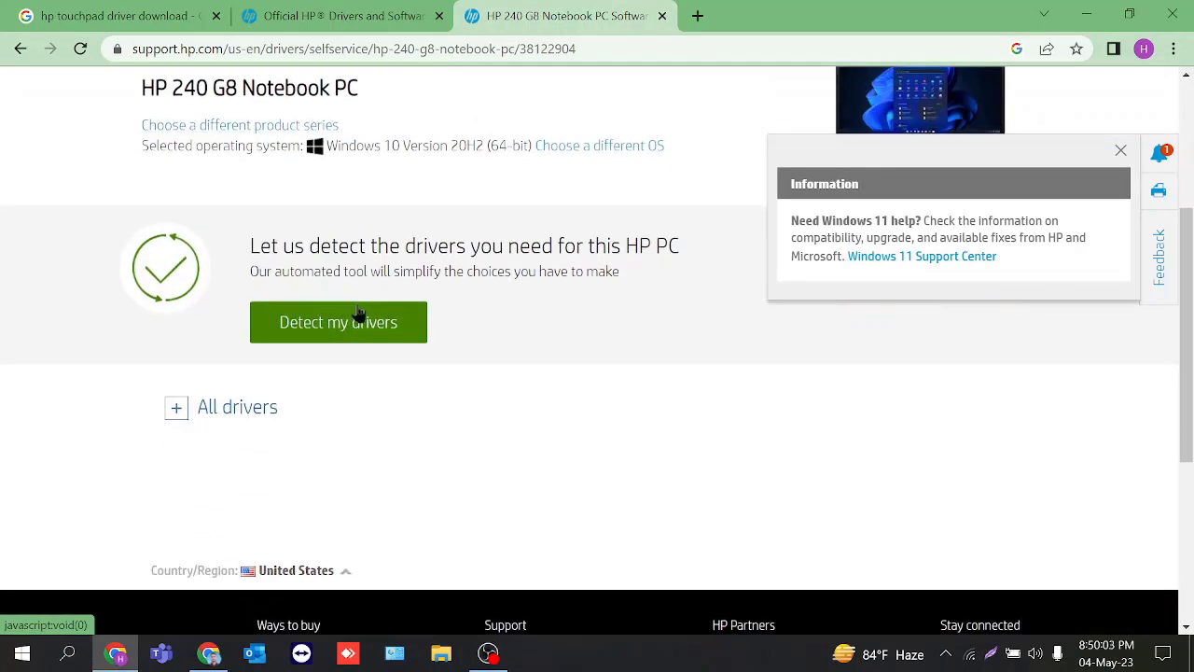
scroll(214, 336, "down", 1)
left_click(175, 317)
scroll(399, 306, "down", 1)
scroll(427, 298, "down", 2)
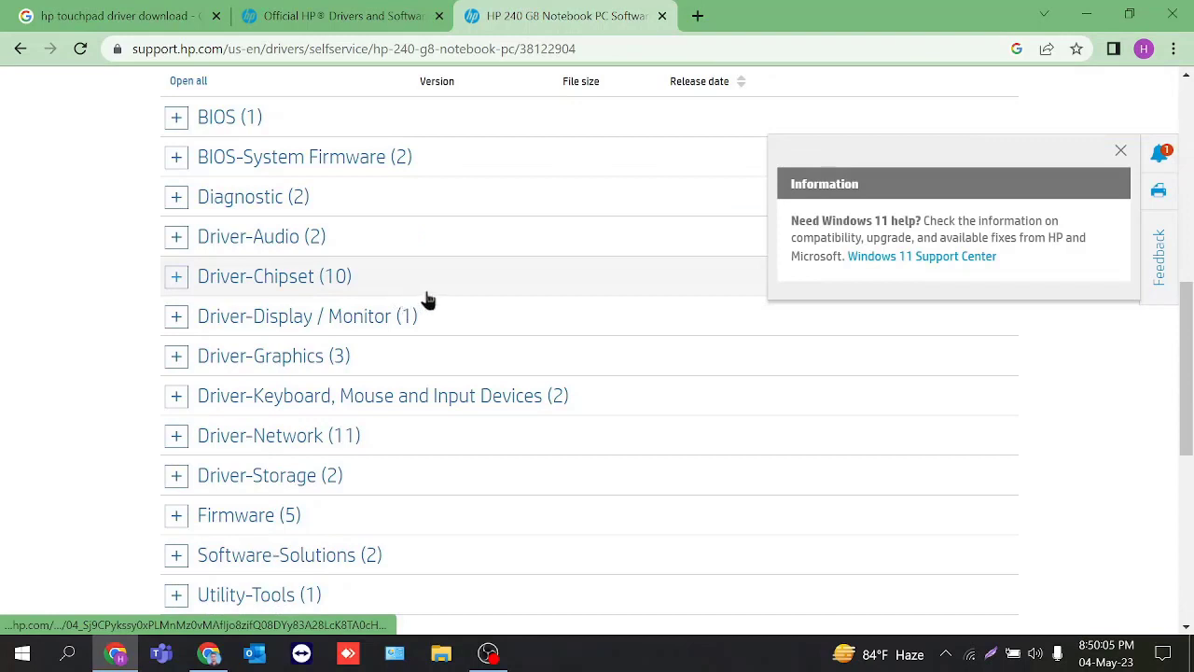
scroll(439, 288, "down", 1)
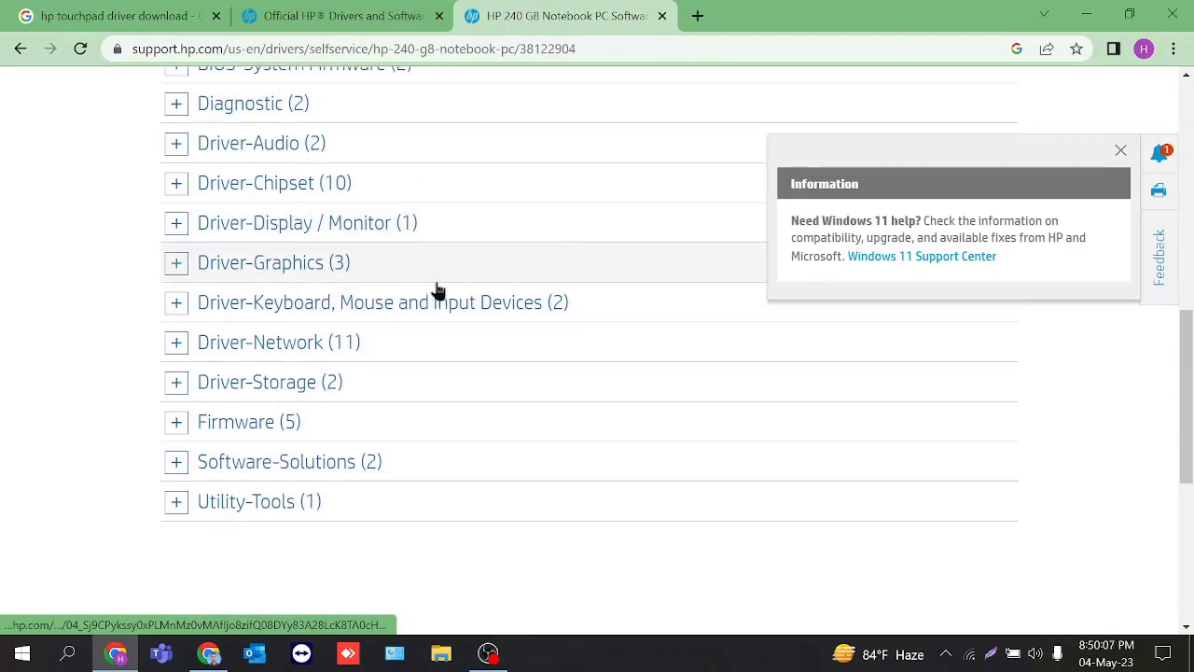
scroll(431, 287, "down", 1)
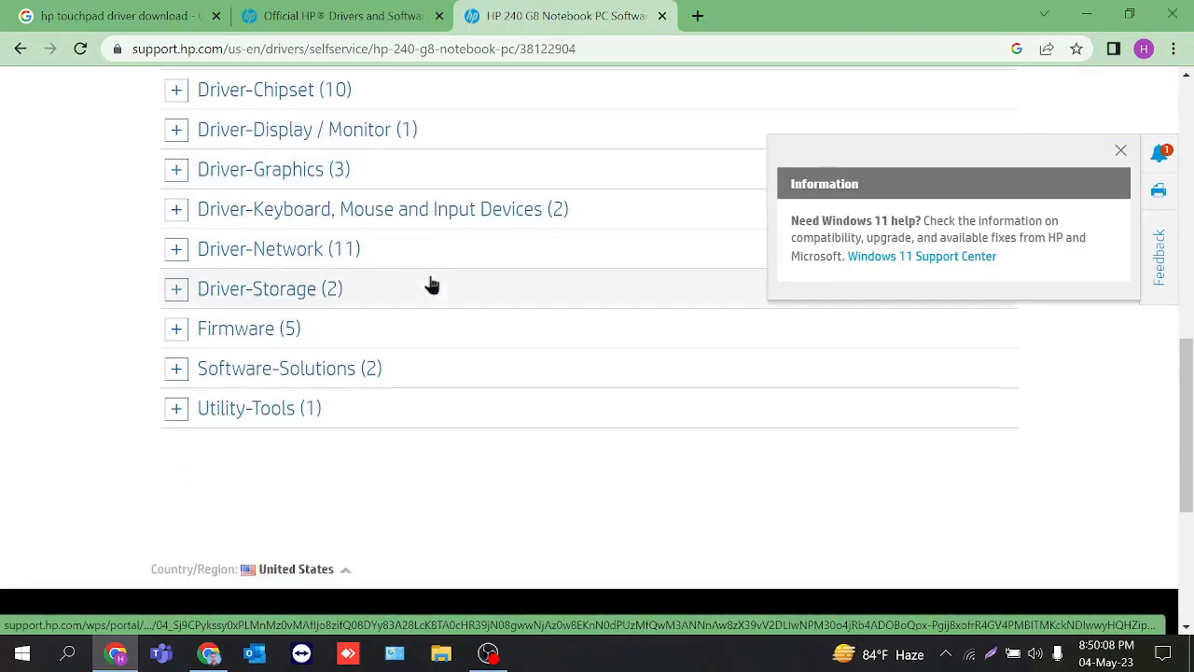
Step: Expand Driver-Keyboard, Mouse and Input Devices and manually download the ELAN Precision Touchpad Filter Driver
left_click(296, 222)
scroll(485, 317, "up", 1)
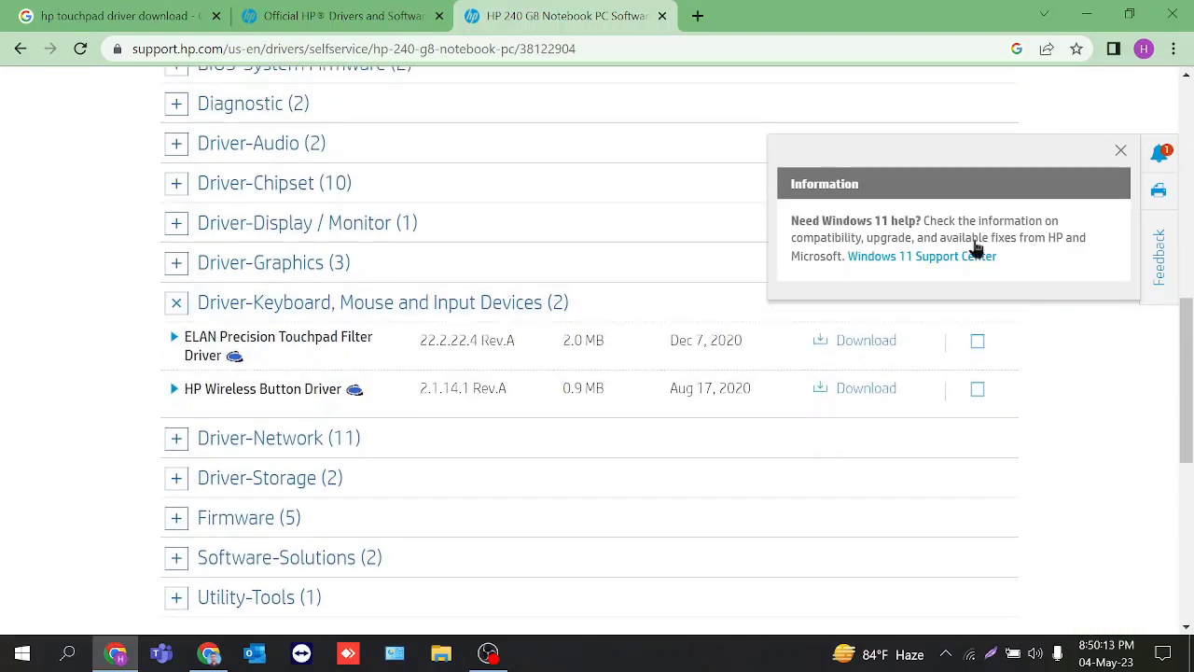
left_click(1120, 151)
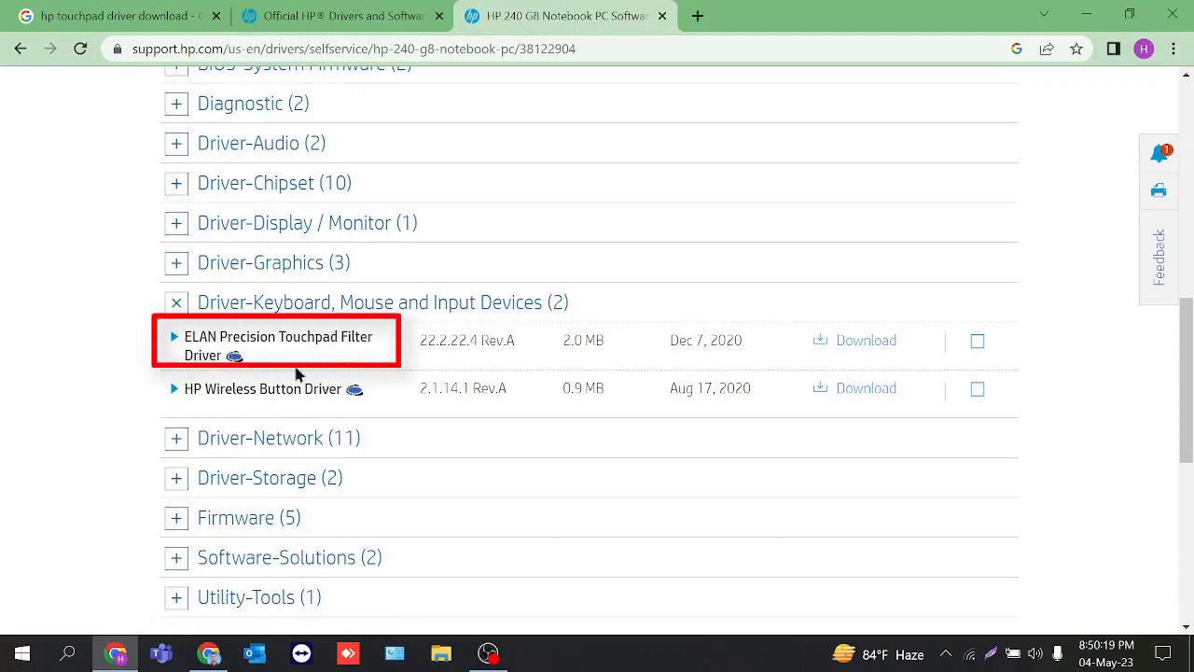
left_click(858, 342)
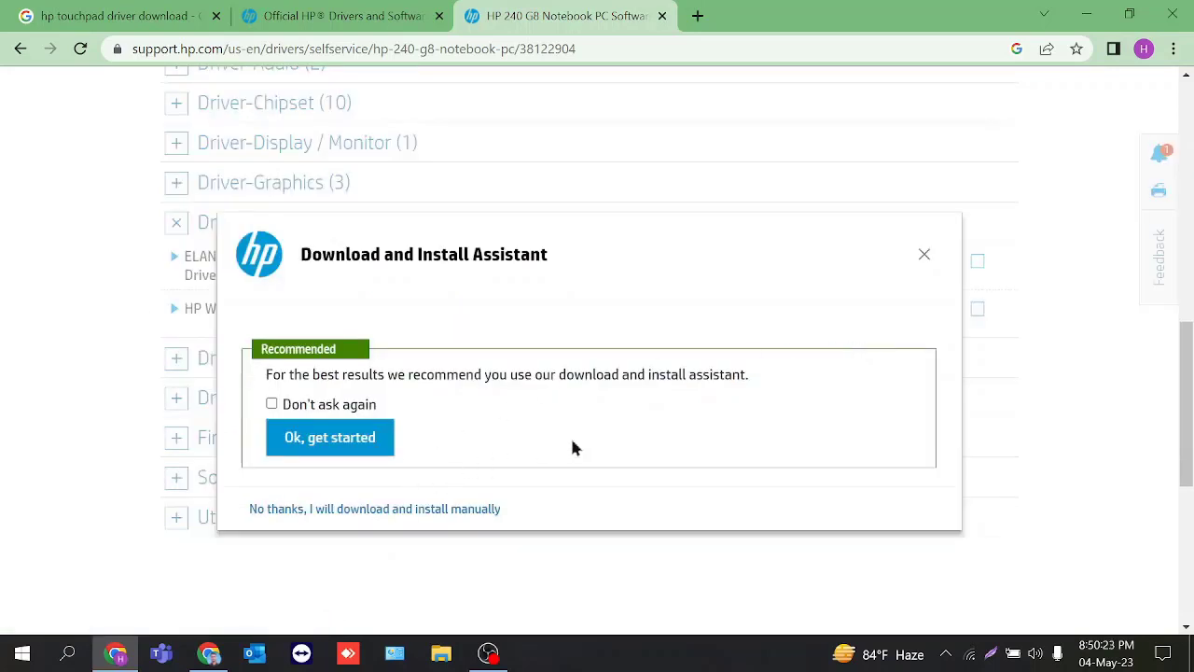
left_click(392, 510)
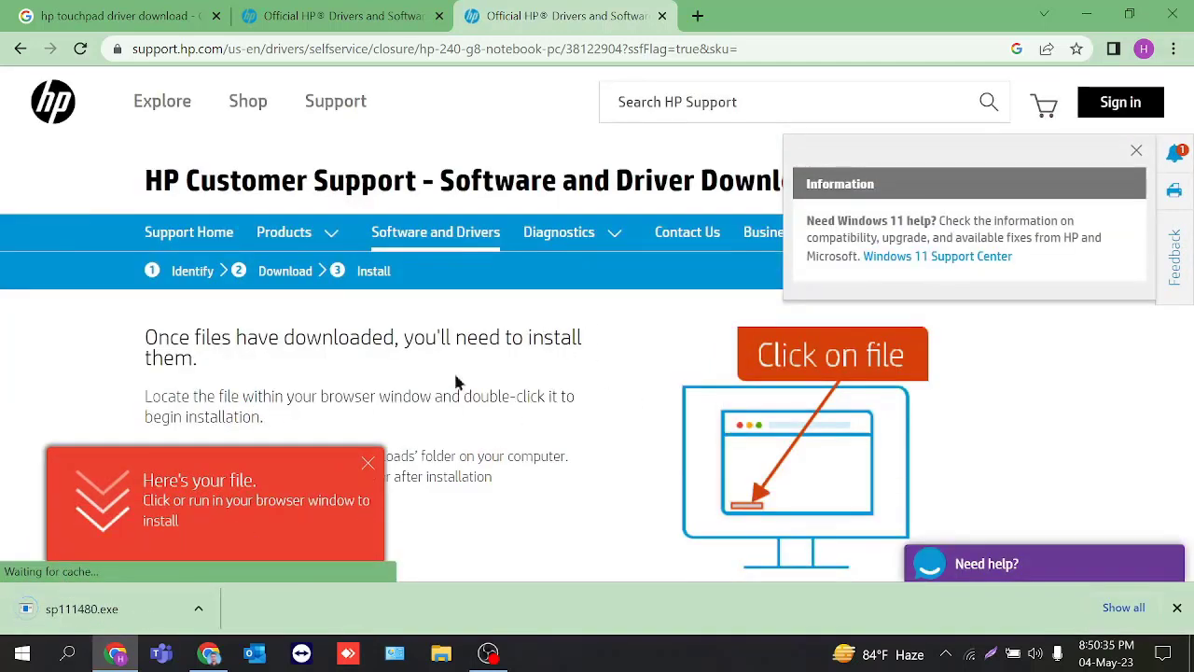
Step: Launch sp111480.exe, approve UAC, accept the license and extract to the default folder
right_click(121, 607)
left_click(166, 496)
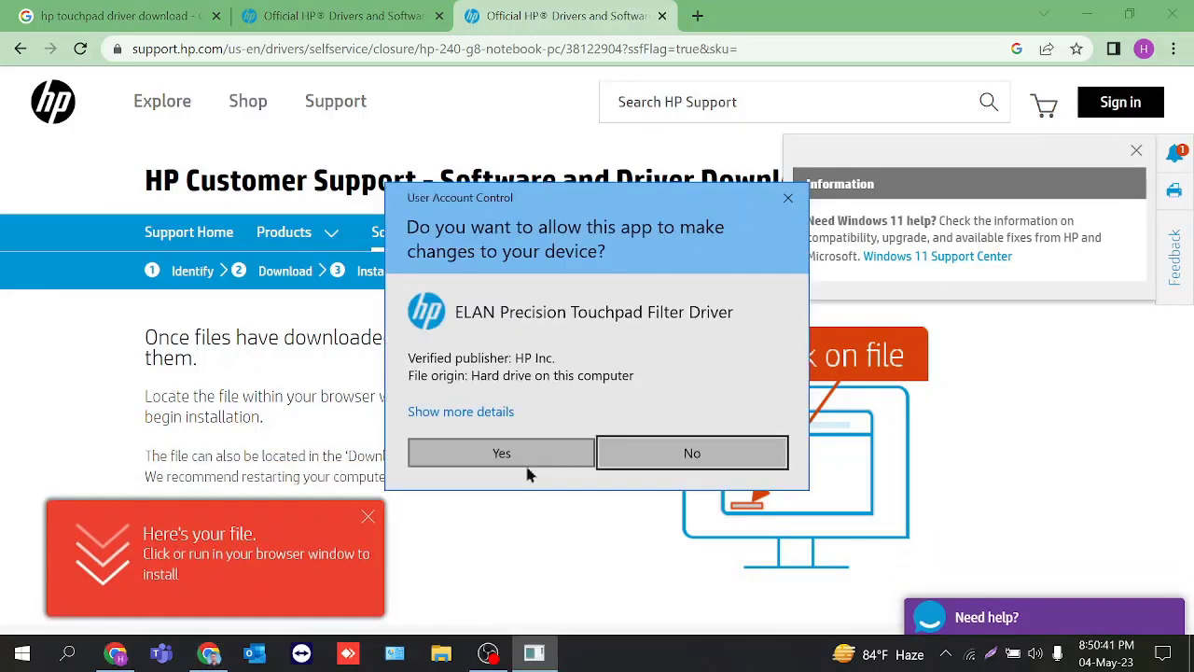
left_click(522, 462)
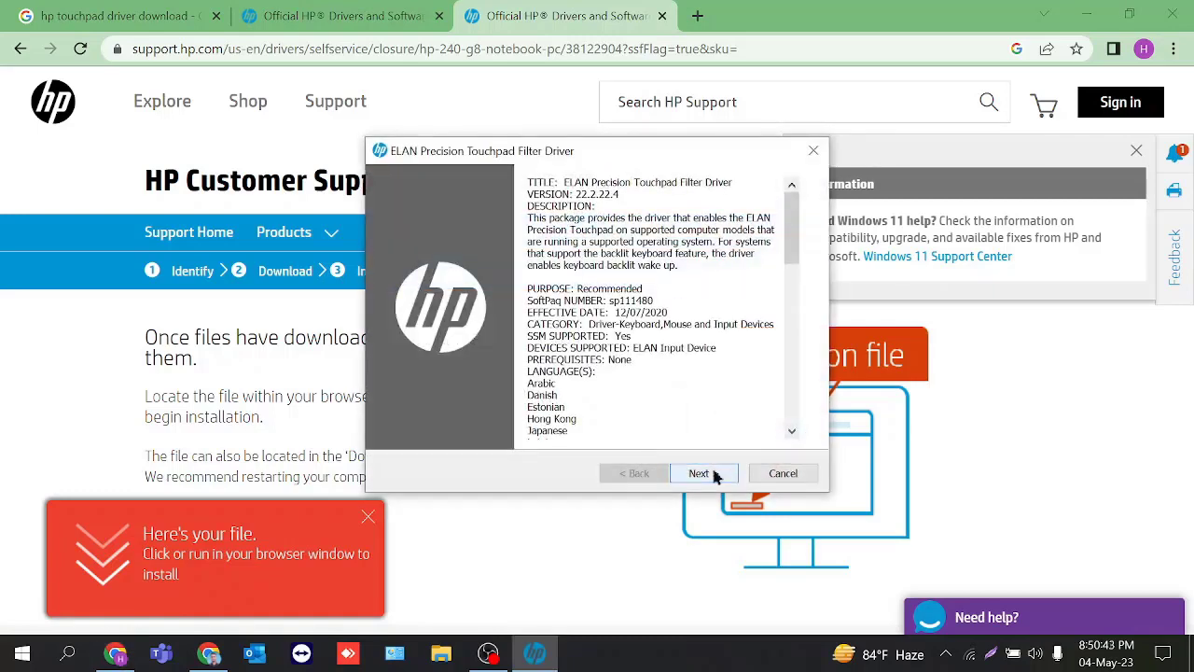
left_click(701, 473)
left_click(465, 412)
left_click(700, 473)
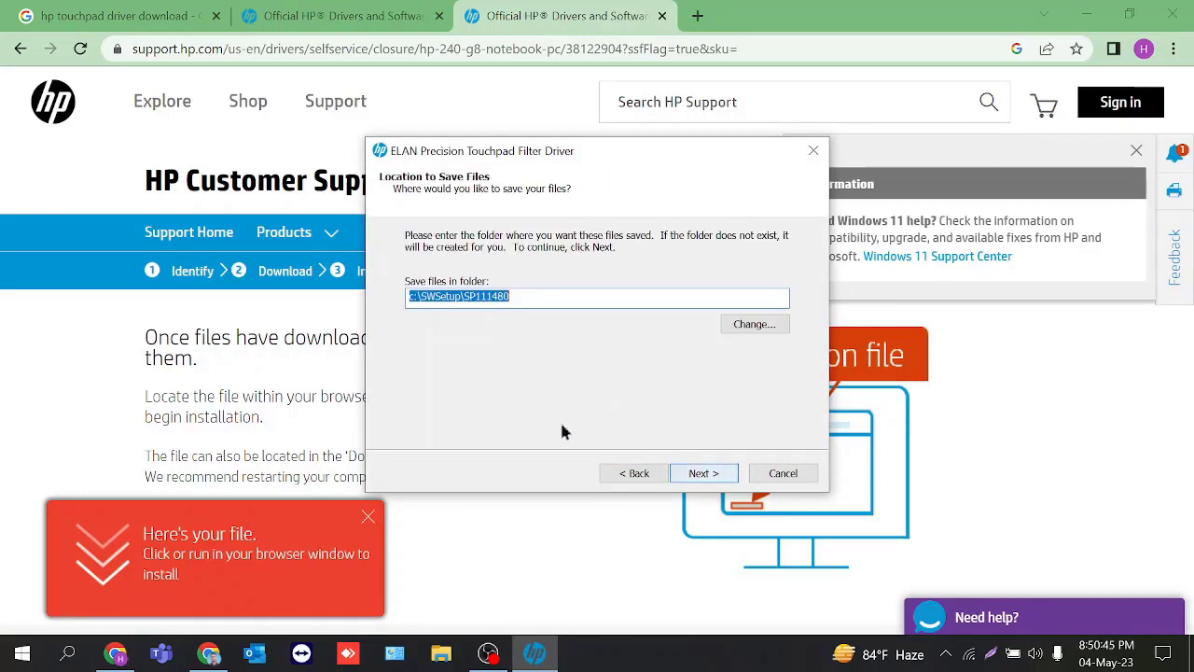
left_click(702, 473)
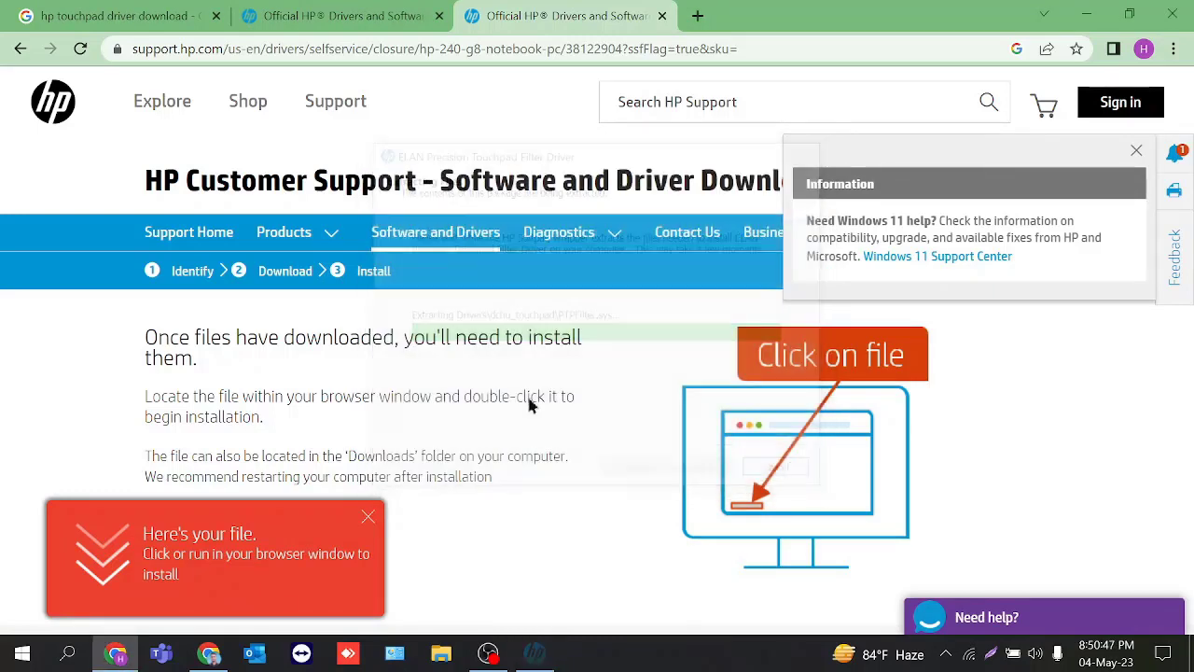